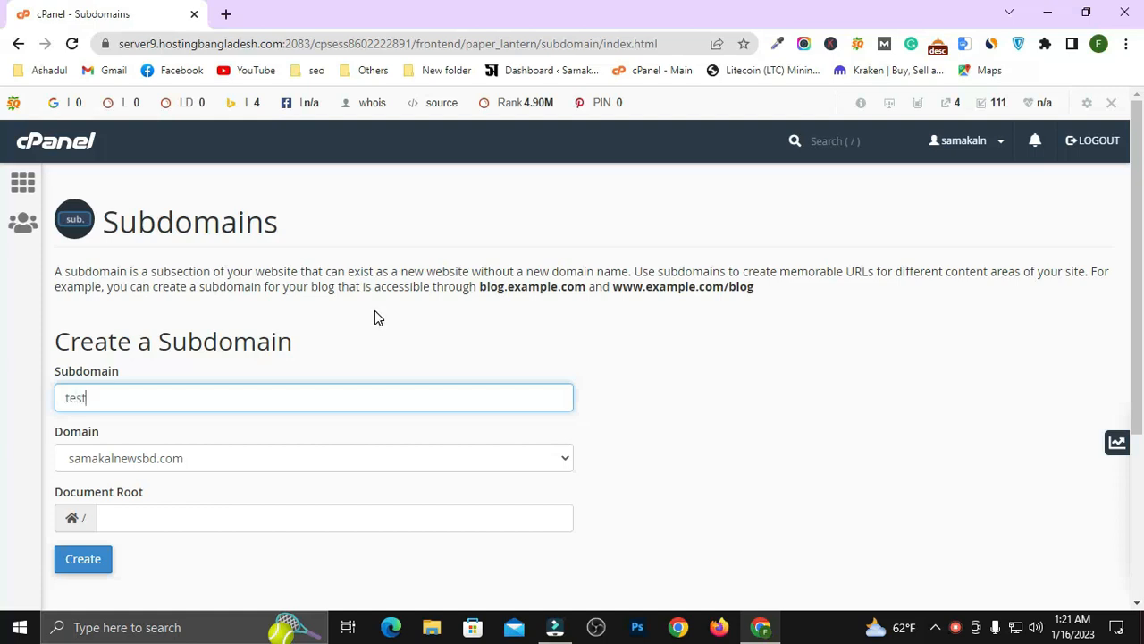
# Create the subdomain test on samakalnewsbd.com with the document root test.samakalnewsbd.com.
pyautogui.click(90, 560)
pyautogui.click(90, 560)
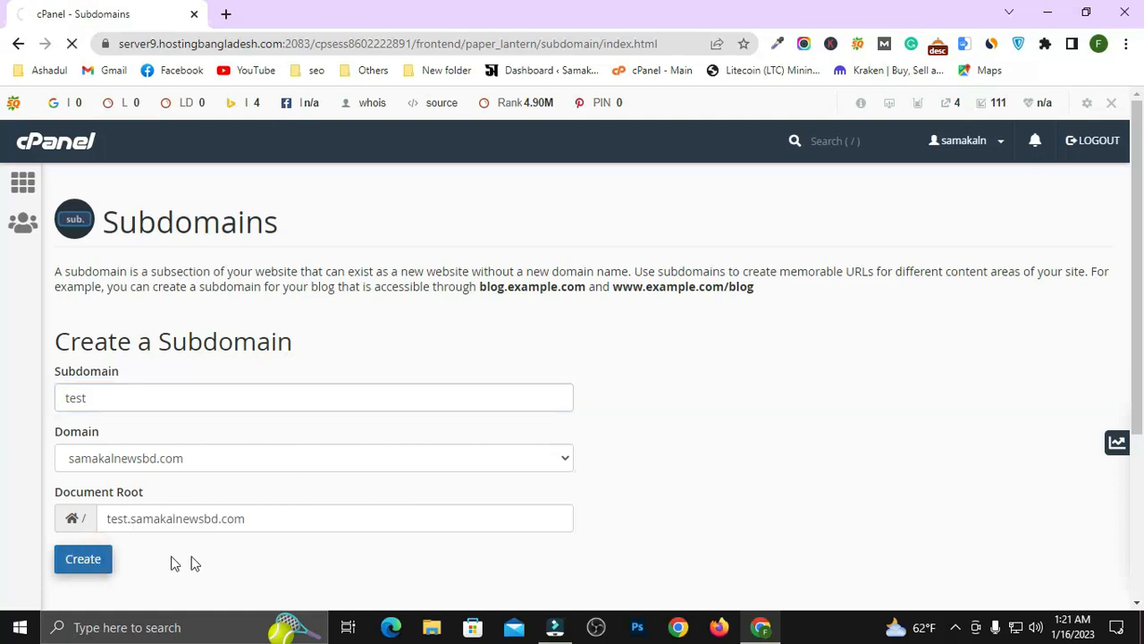
pyautogui.scroll(-3, 675, 476)
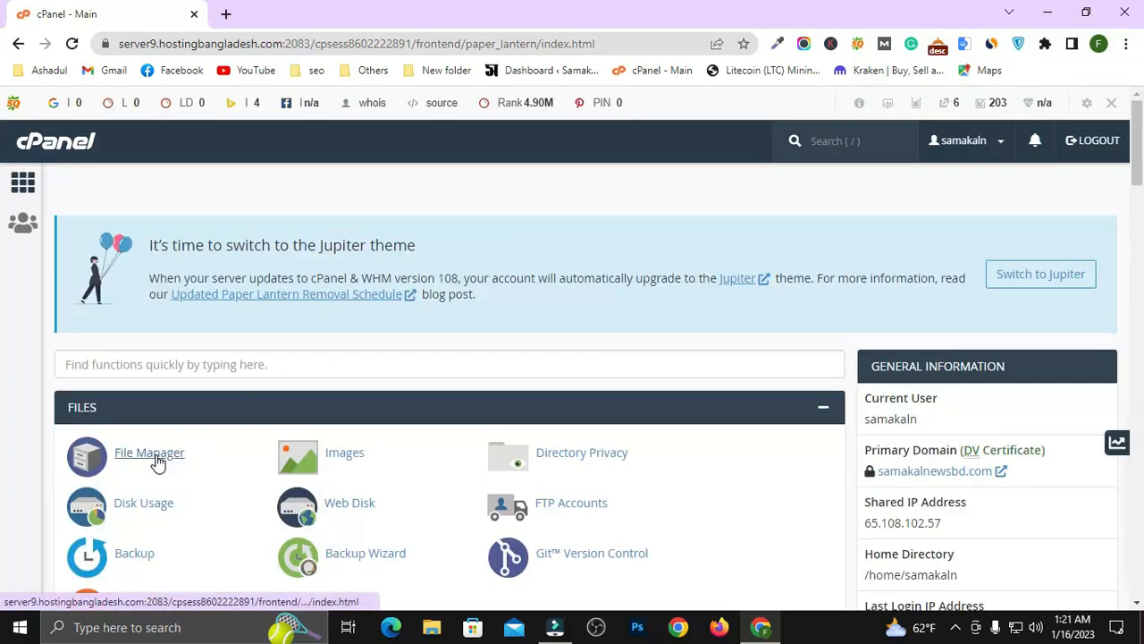
# Go to the test.samakalnewsbd.com folder in File Manager and open its file upload page.
pyautogui.scroll(-1, 439, 340)
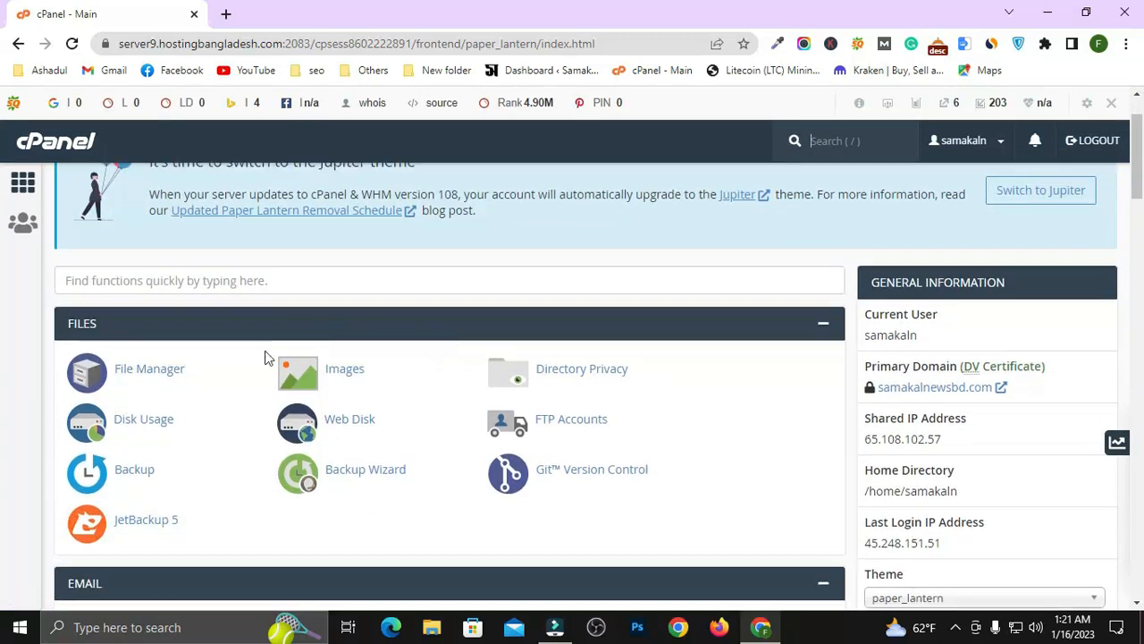
pyautogui.click(132, 375)
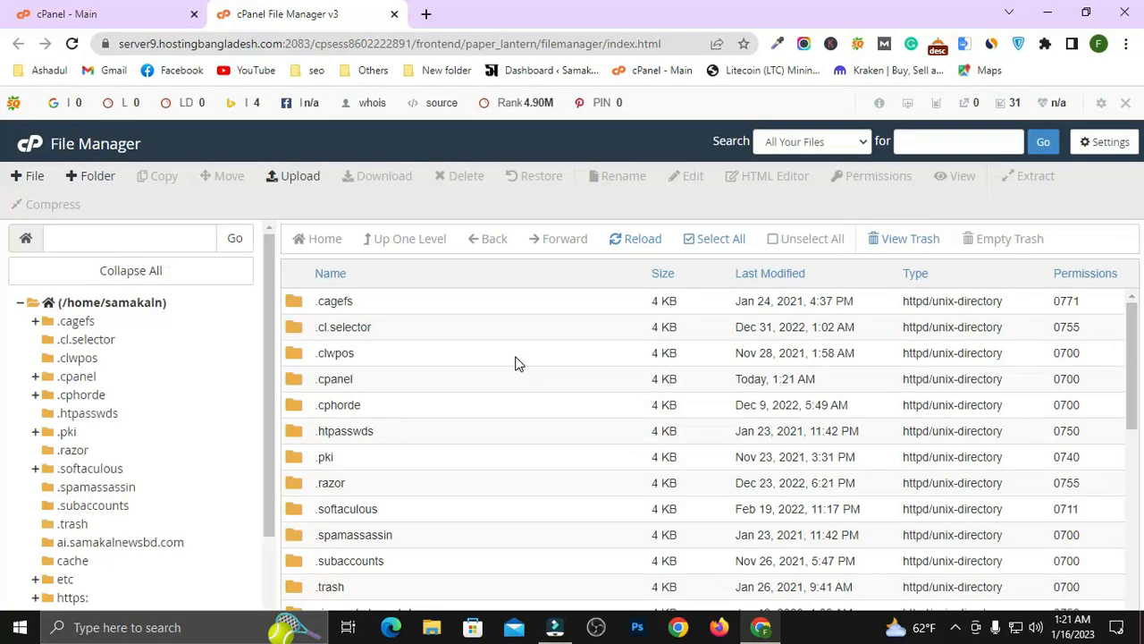
pyautogui.scroll(-3, 473, 360)
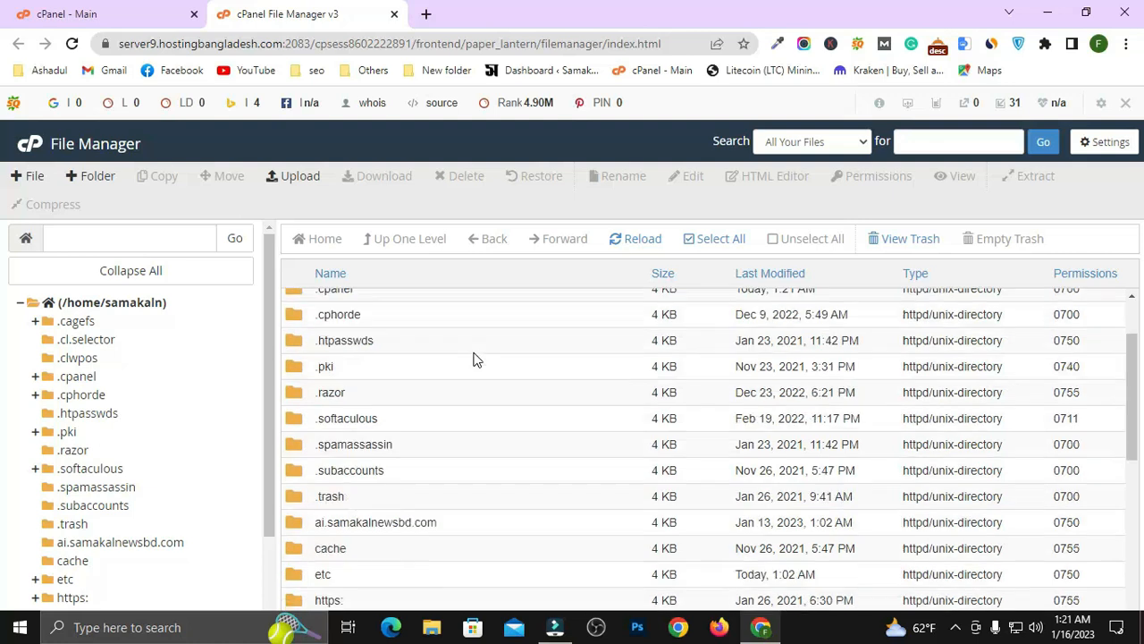
pyautogui.scroll(-2, 475, 359)
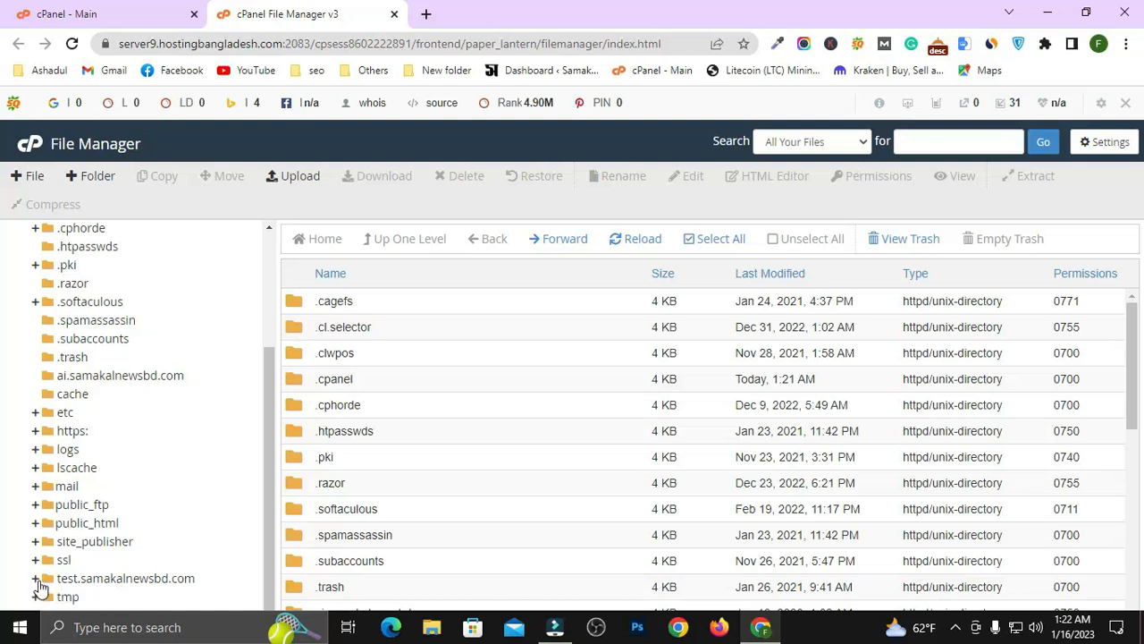
pyautogui.click(43, 583)
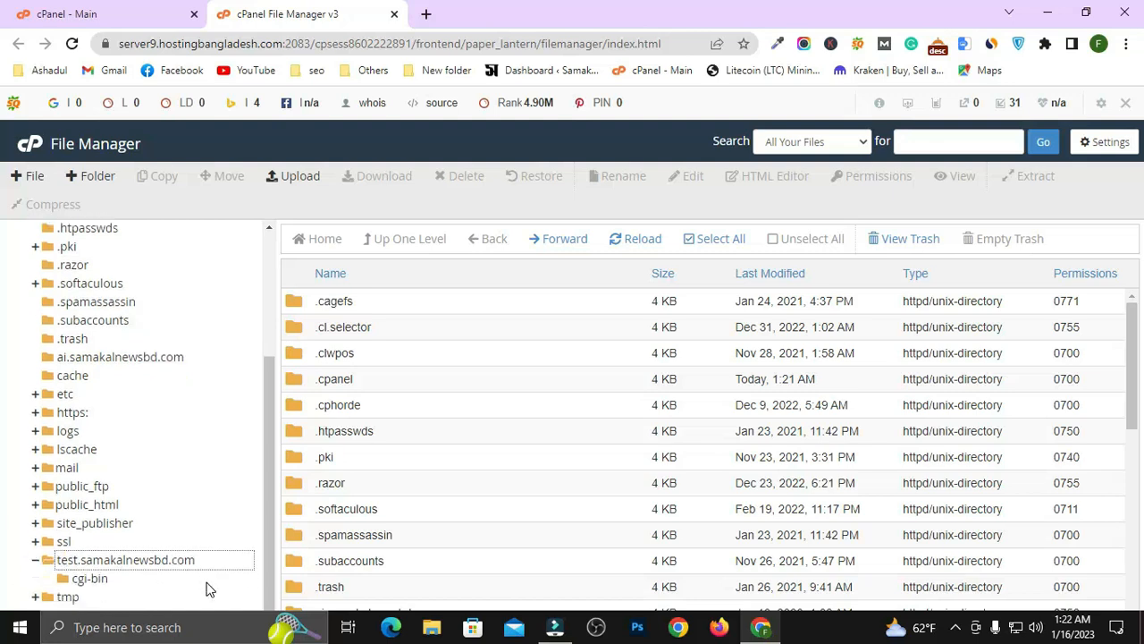
pyautogui.click(126, 559)
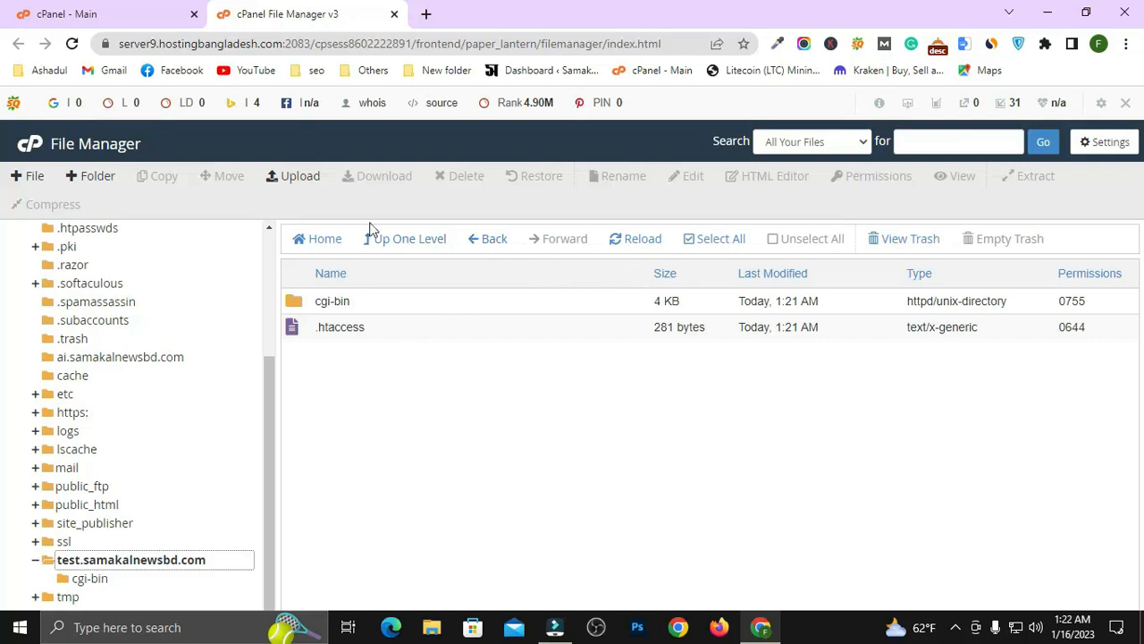
pyautogui.click(295, 176)
# Open the wordpress.org website in a new browser tab.
pyautogui.hotkey('ctrl', 't')
pyautogui.write('wor')
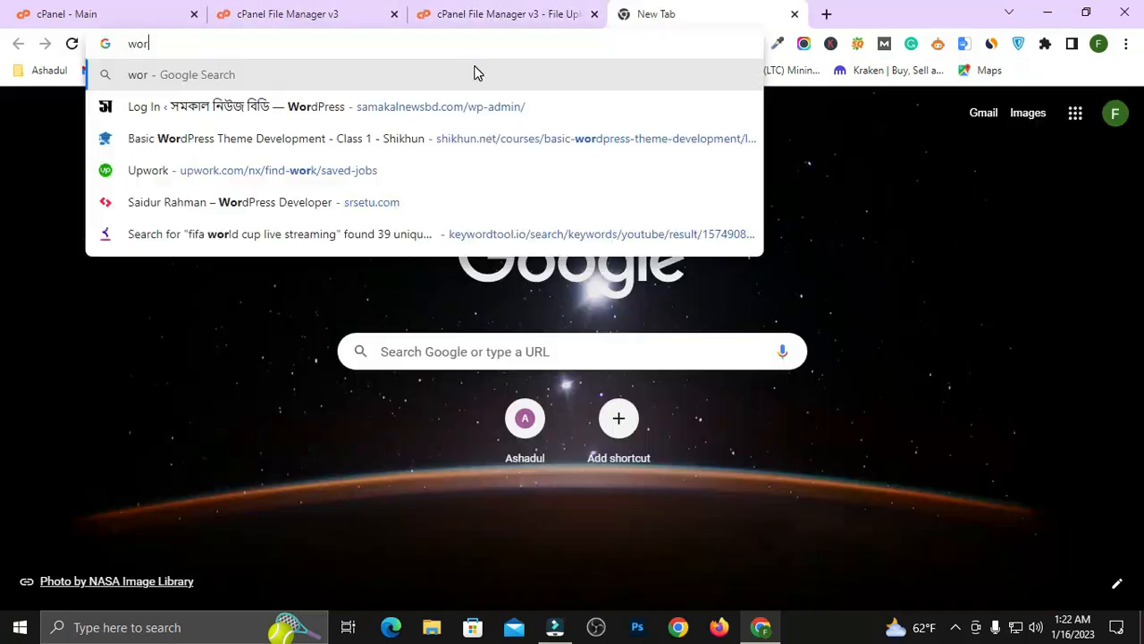
pyautogui.write('dpress')
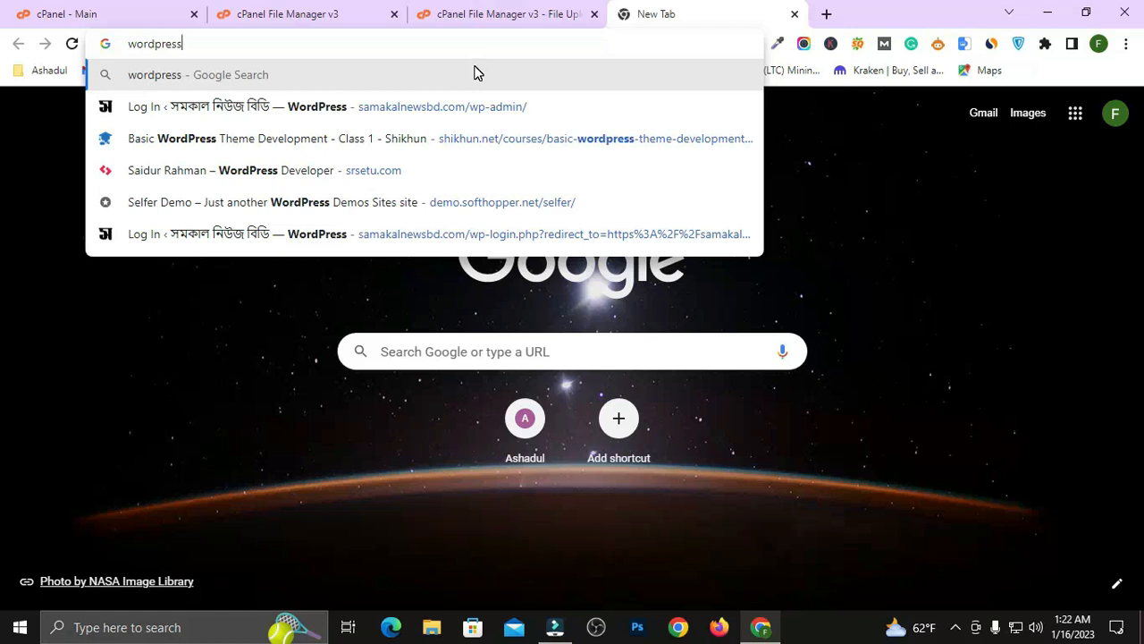
pyautogui.write('.org')
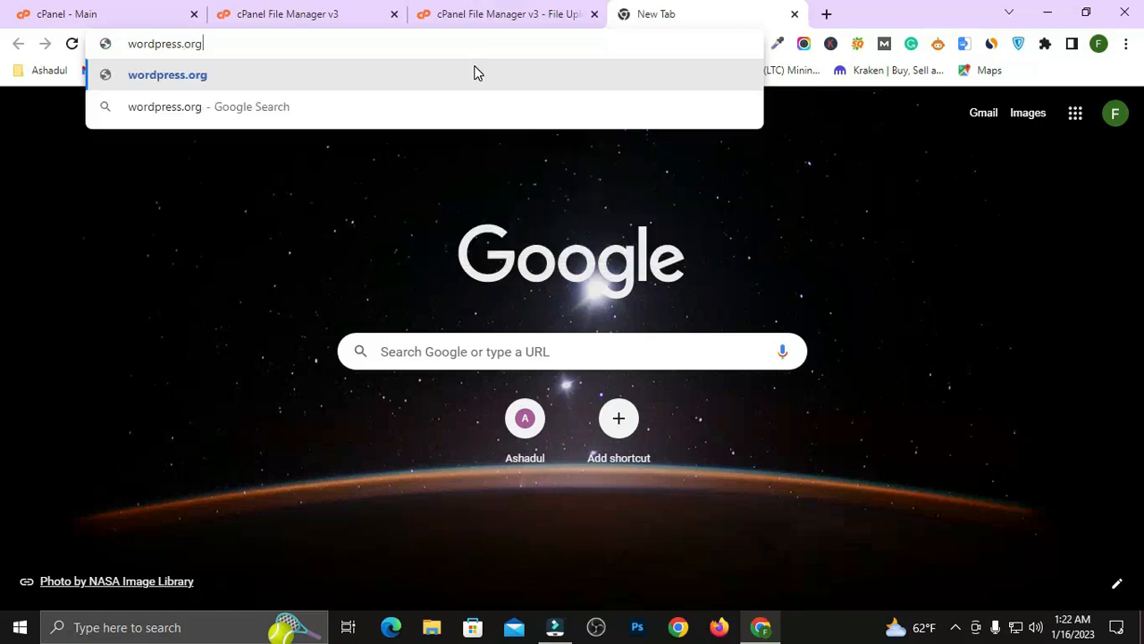
pyautogui.click(474, 74)
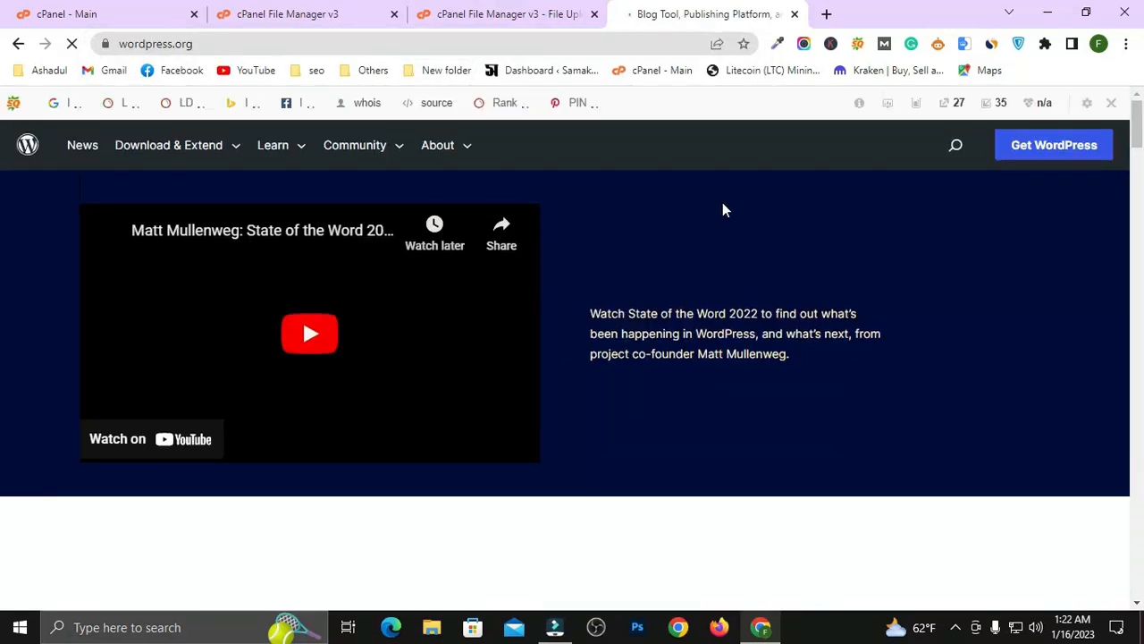
# Download WordPress 6.1.1 from the Get WordPress page and dismiss the thank-you message.
pyautogui.click(1066, 152)
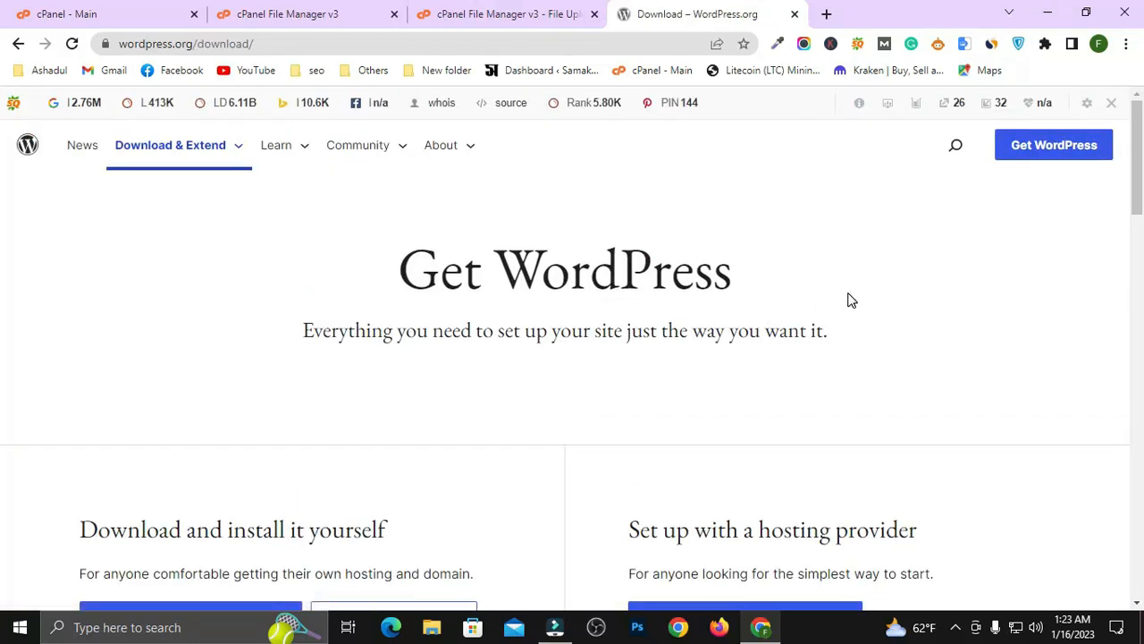
pyautogui.scroll(-2, 849, 299)
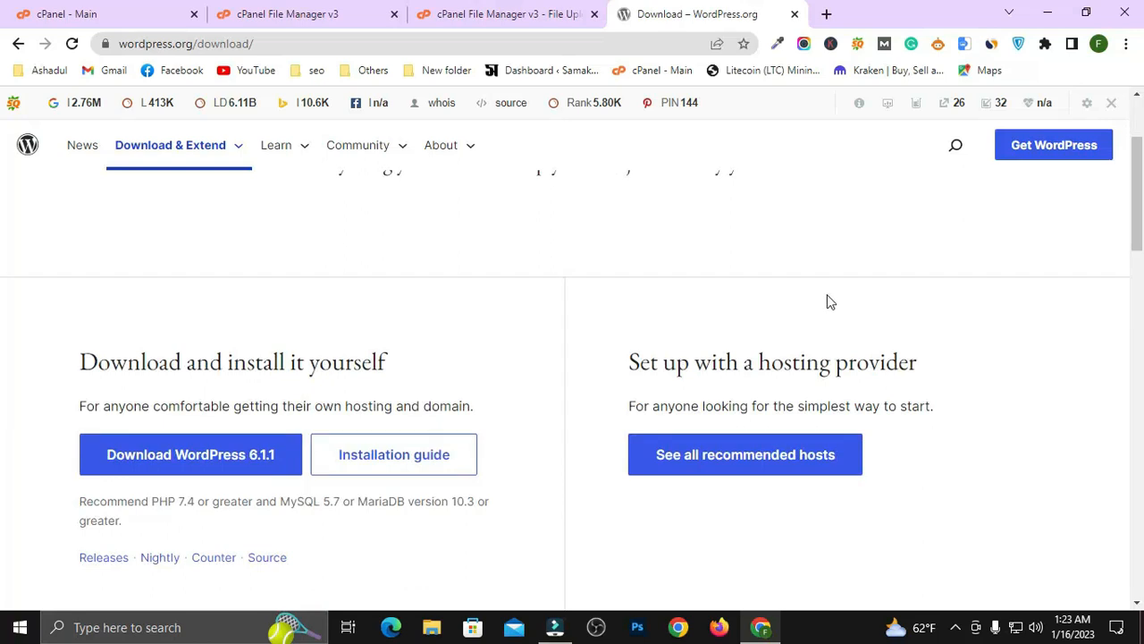
pyautogui.scroll(-2, 666, 308)
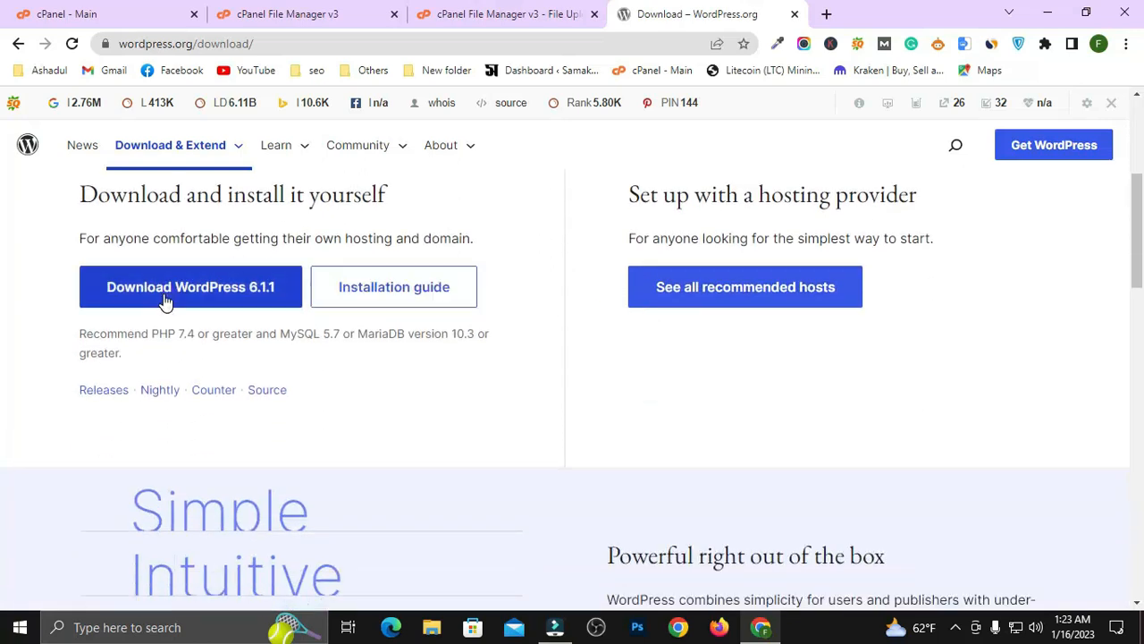
pyautogui.click(220, 292)
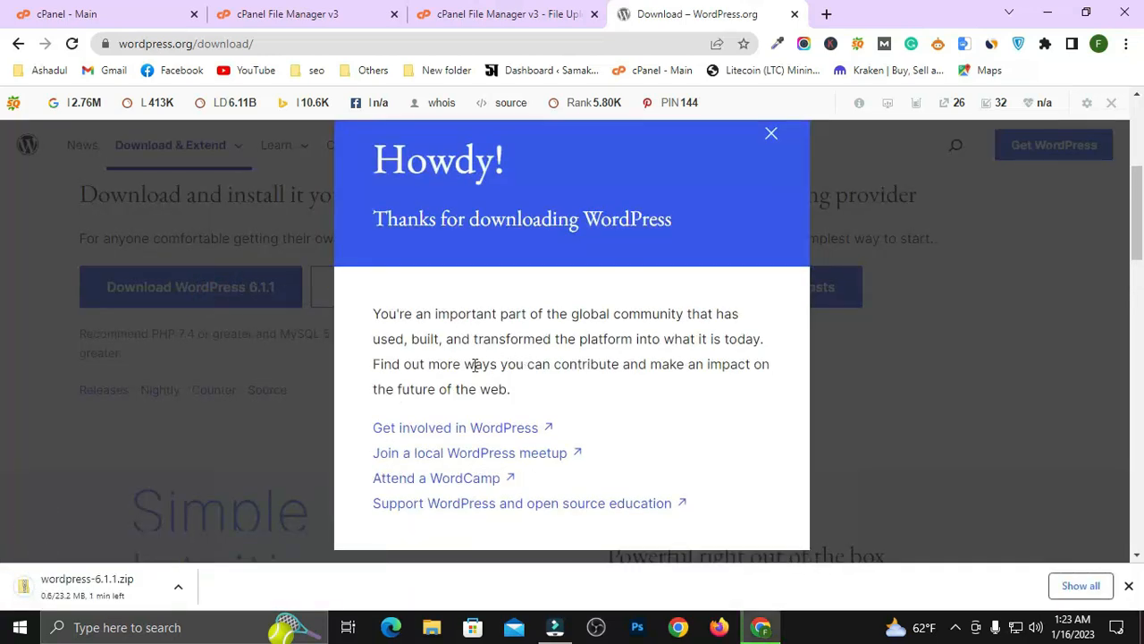
pyautogui.press('Escape')
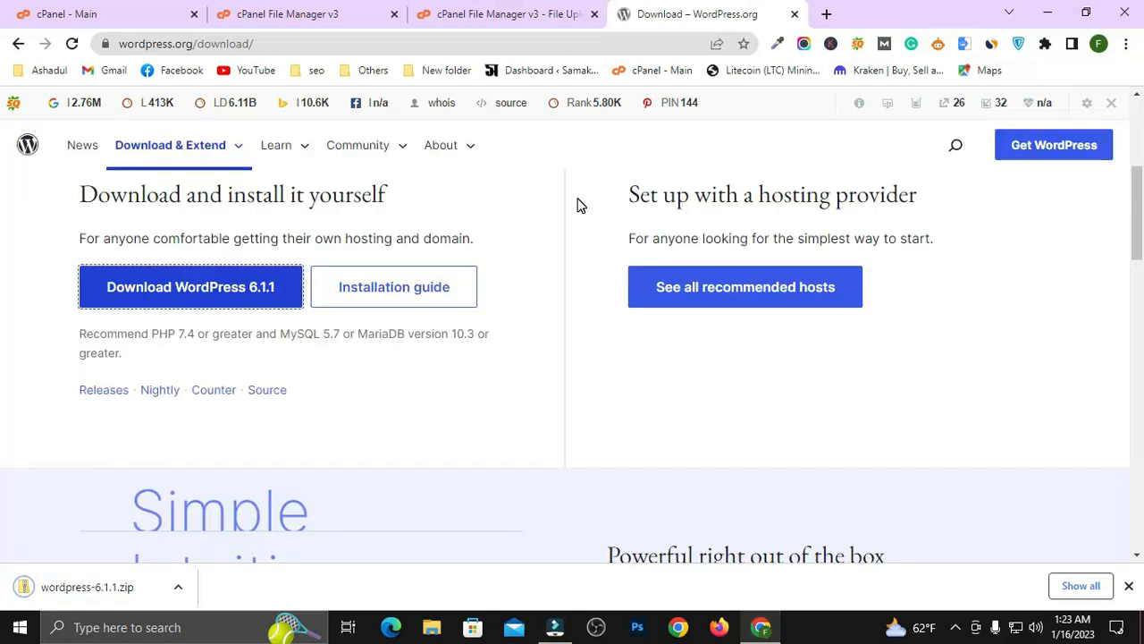
# Upload wordpress-6.1.1.zip from Downloads to the test.samakalnewsbd.com folder and close the upload page.
pyautogui.click(505, 18)
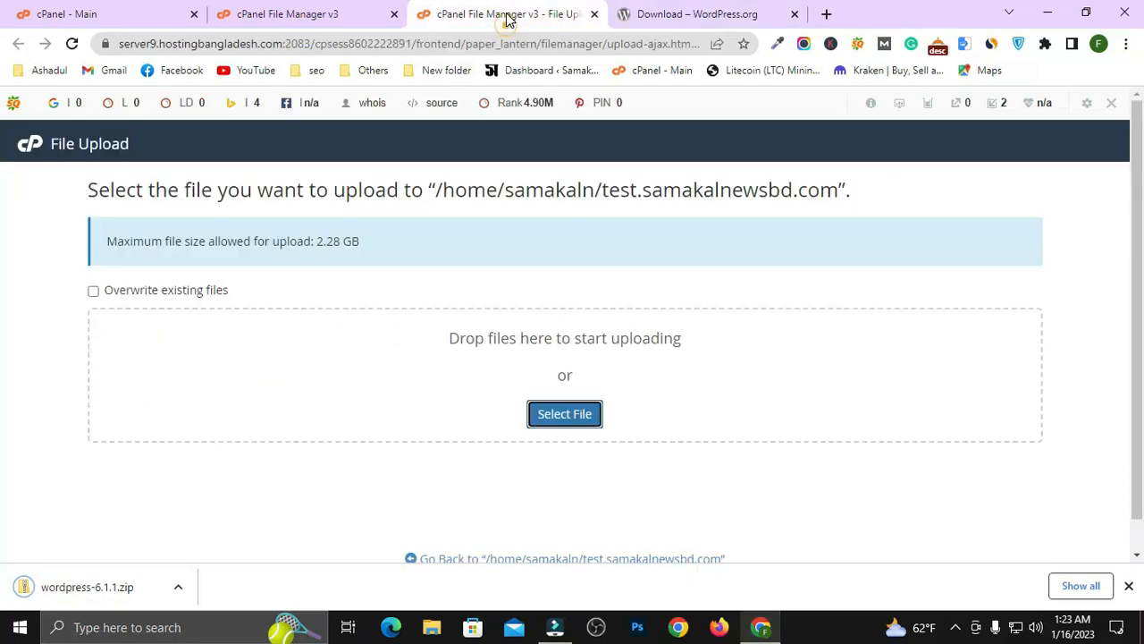
pyautogui.click(564, 415)
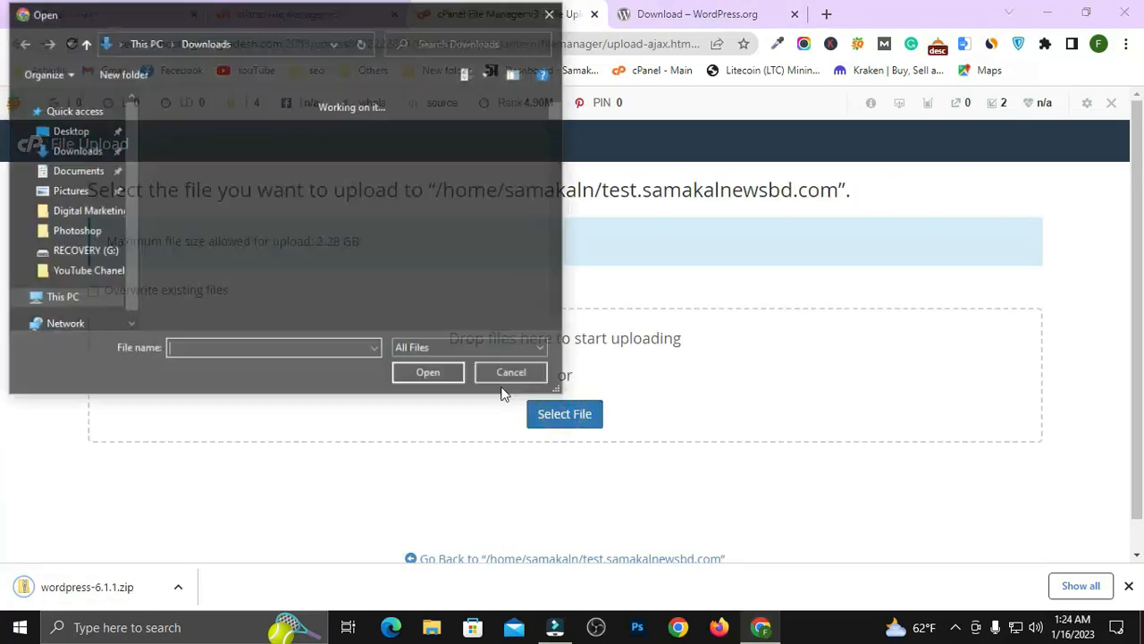
pyautogui.click(227, 134)
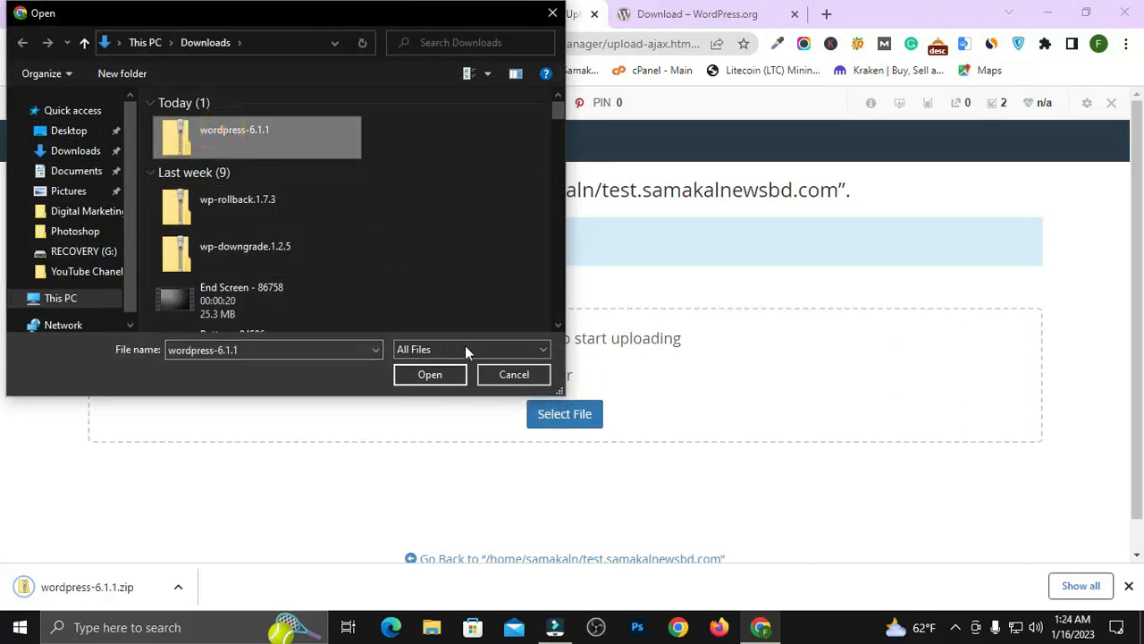
pyautogui.click(433, 375)
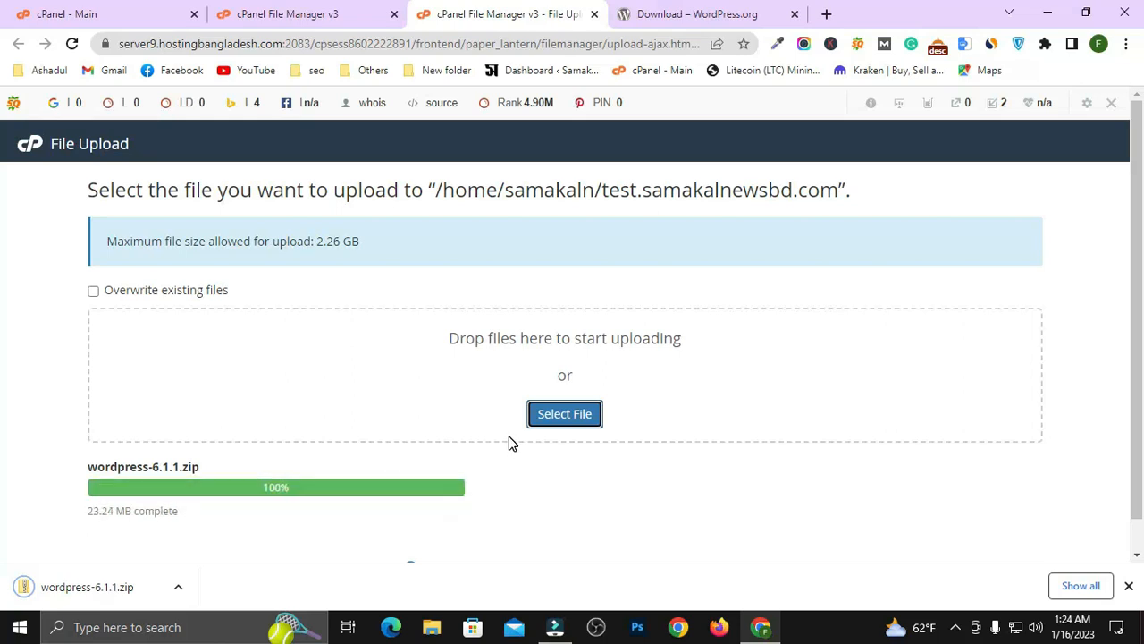
pyautogui.click(595, 15)
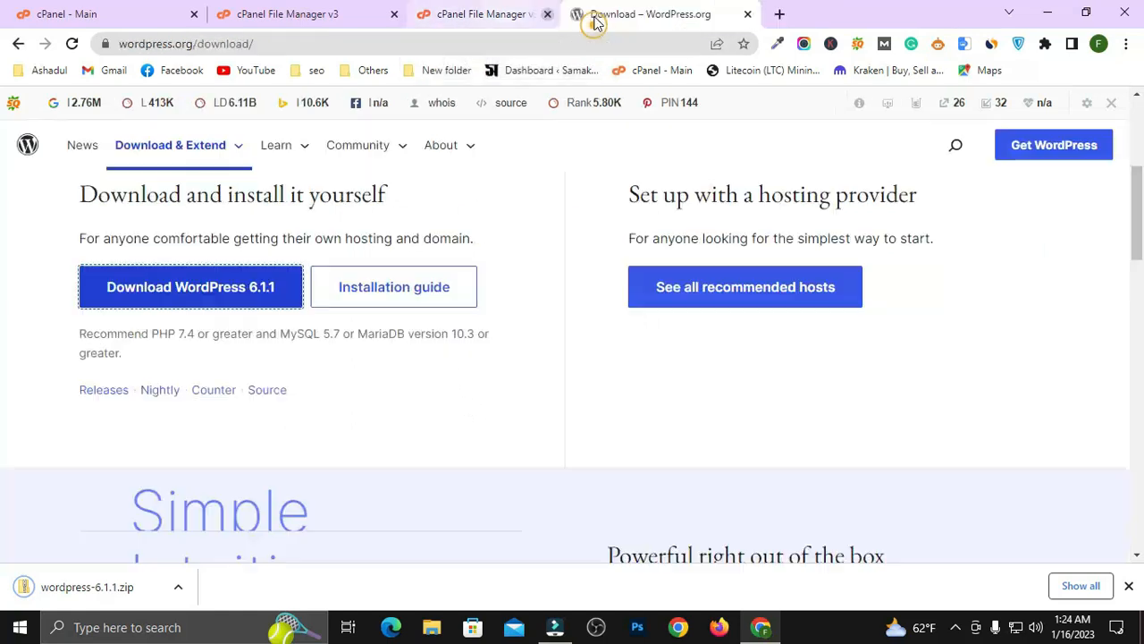
# Return to File Manager and reopen the test.samakalnewsbd.com folder to refresh its file list.
pyautogui.click(300, 16)
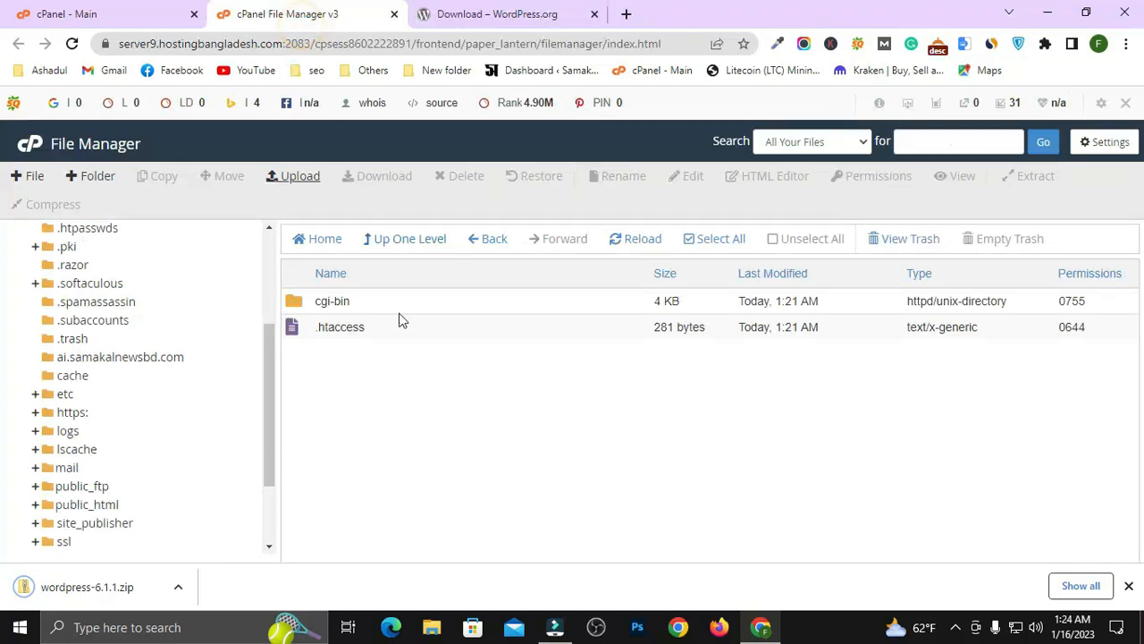
pyautogui.click(488, 239)
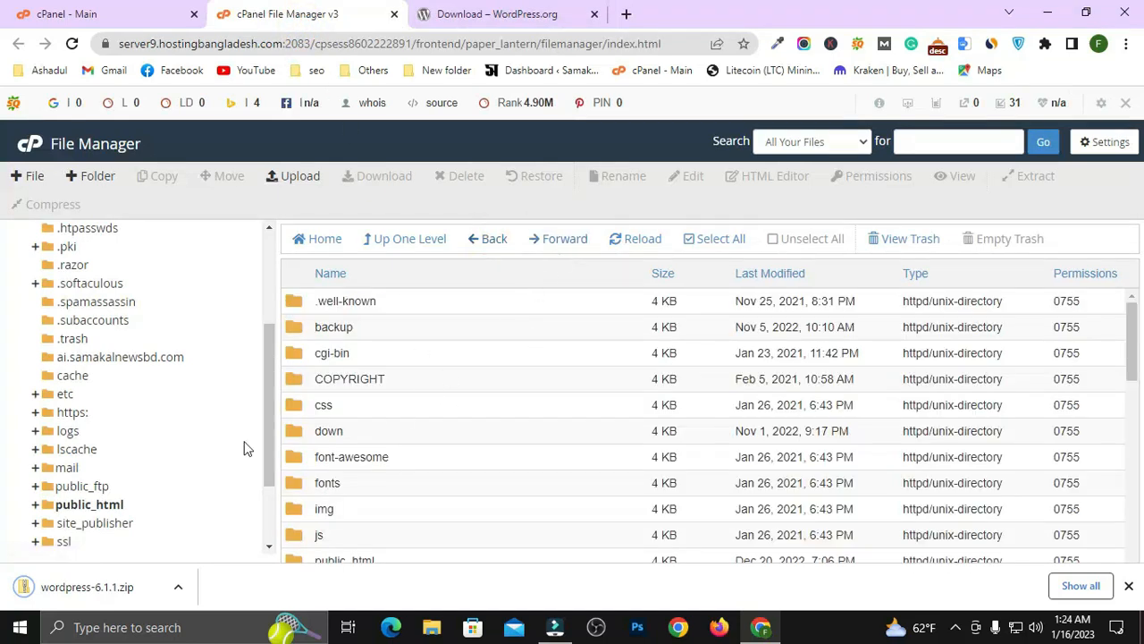
pyautogui.click(71, 541)
pyautogui.click(93, 525)
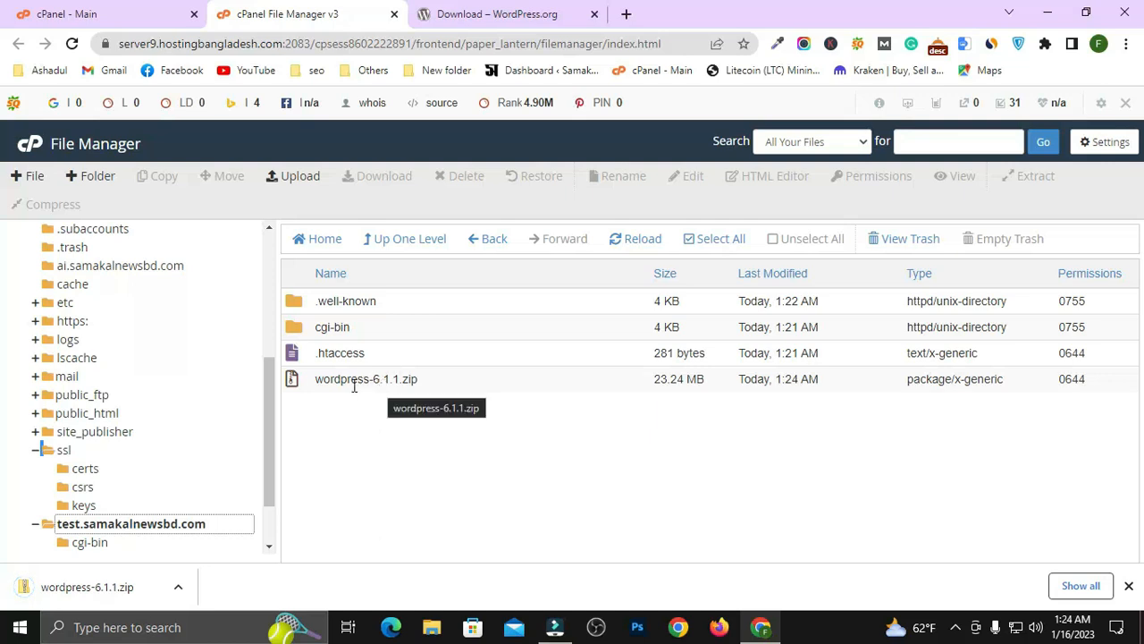
# Extract wordpress-6.1.1.zip into /test.samakalnewsbd.com and close the extraction results.
pyautogui.rightClick(342, 379)
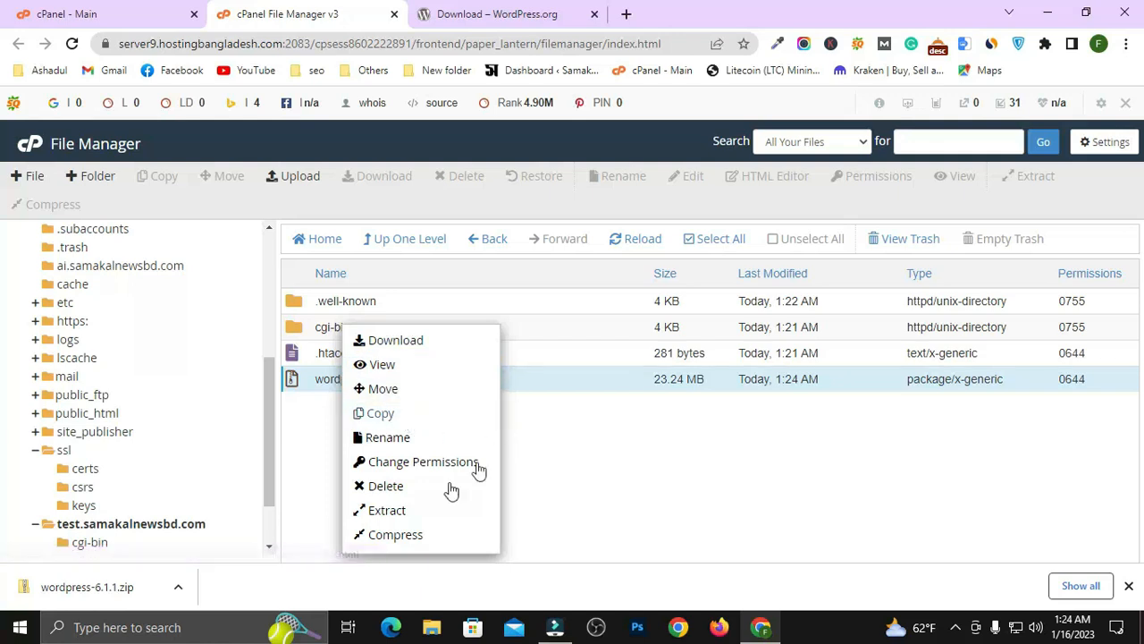
pyautogui.click(399, 519)
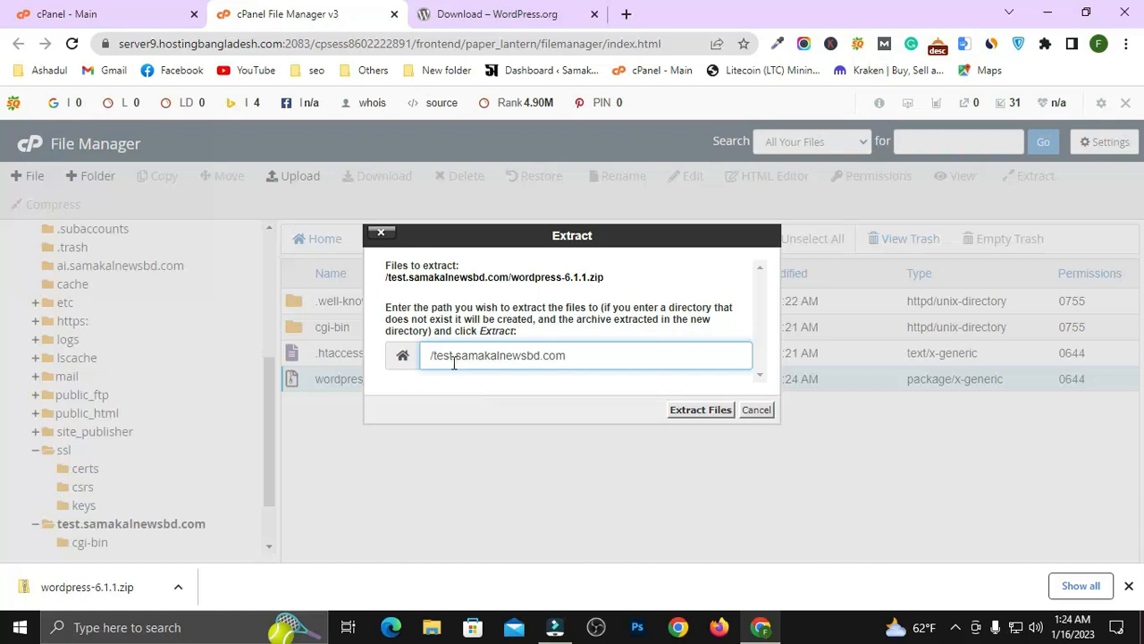
pyautogui.click(701, 411)
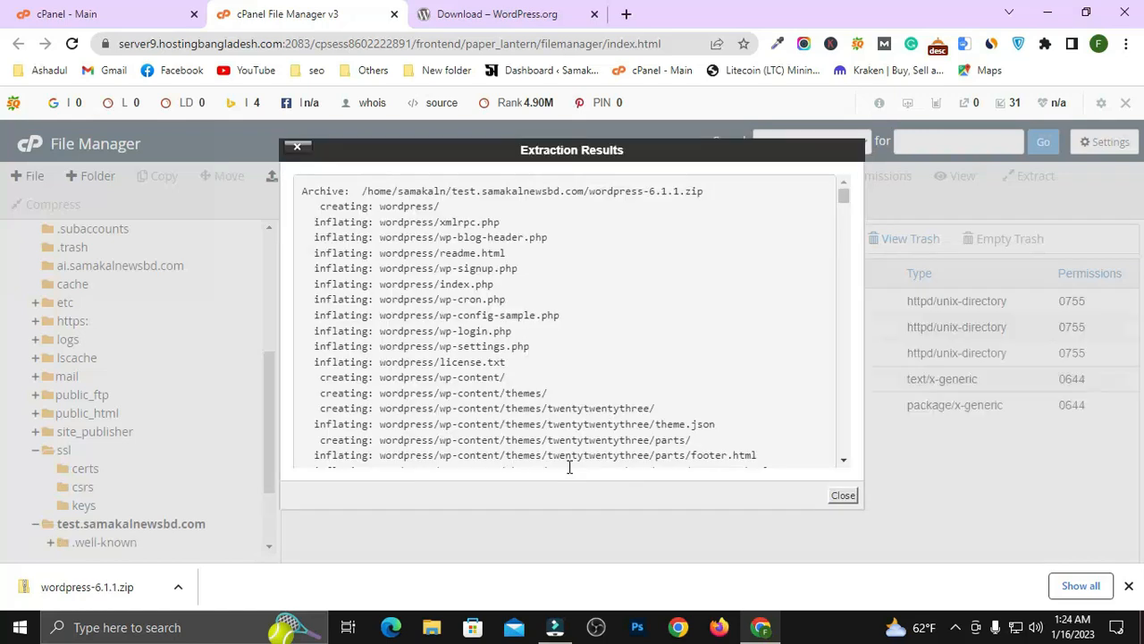
pyautogui.click(840, 497)
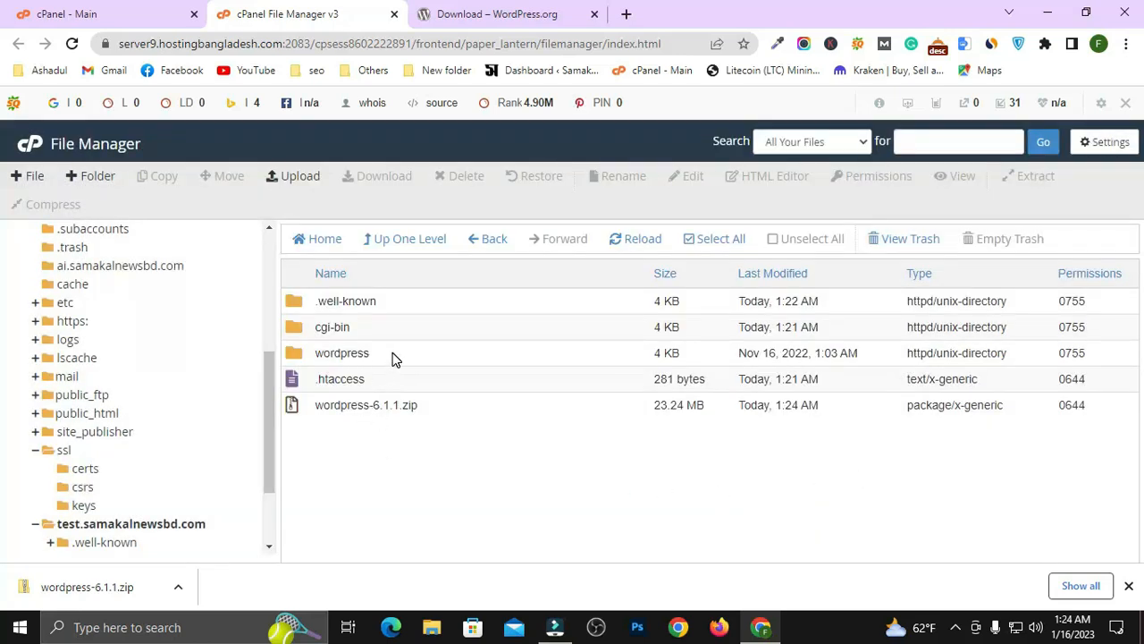
# Move all files and folders inside the extracted wordpress folder to /test.samakalnewsbd.com.
pyautogui.doubleClick(296, 355)
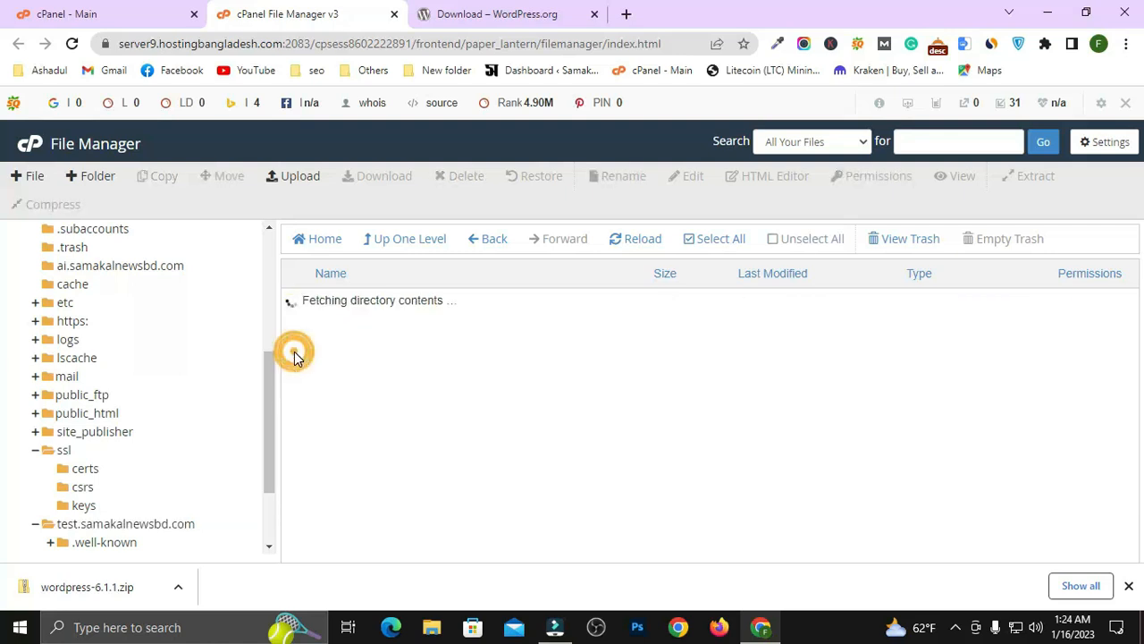
pyautogui.click(702, 239)
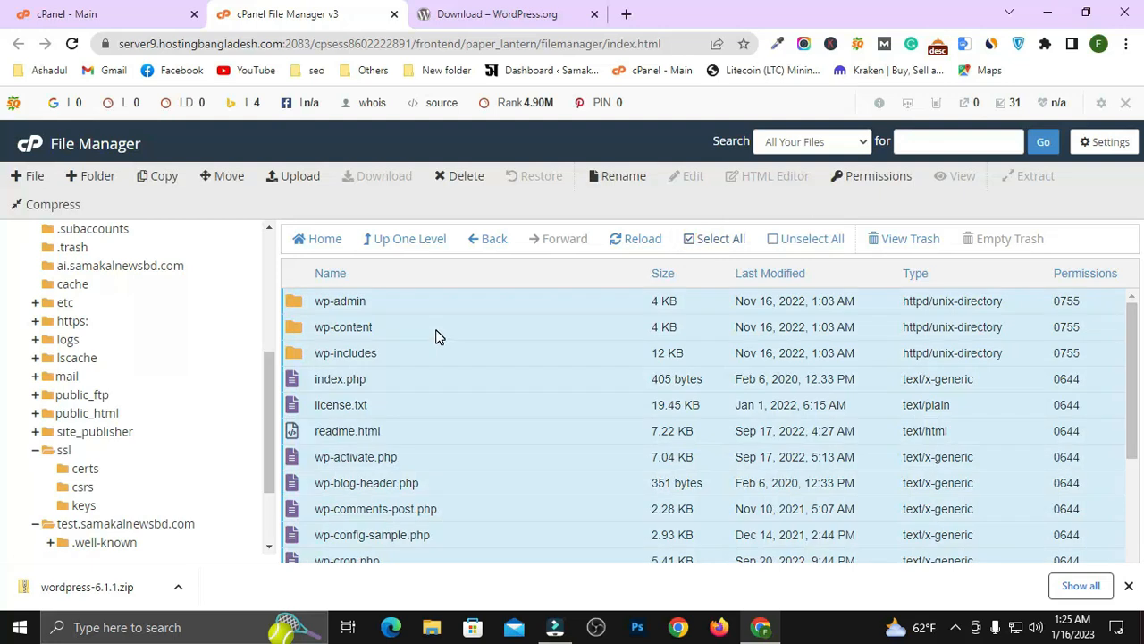
pyautogui.click(227, 182)
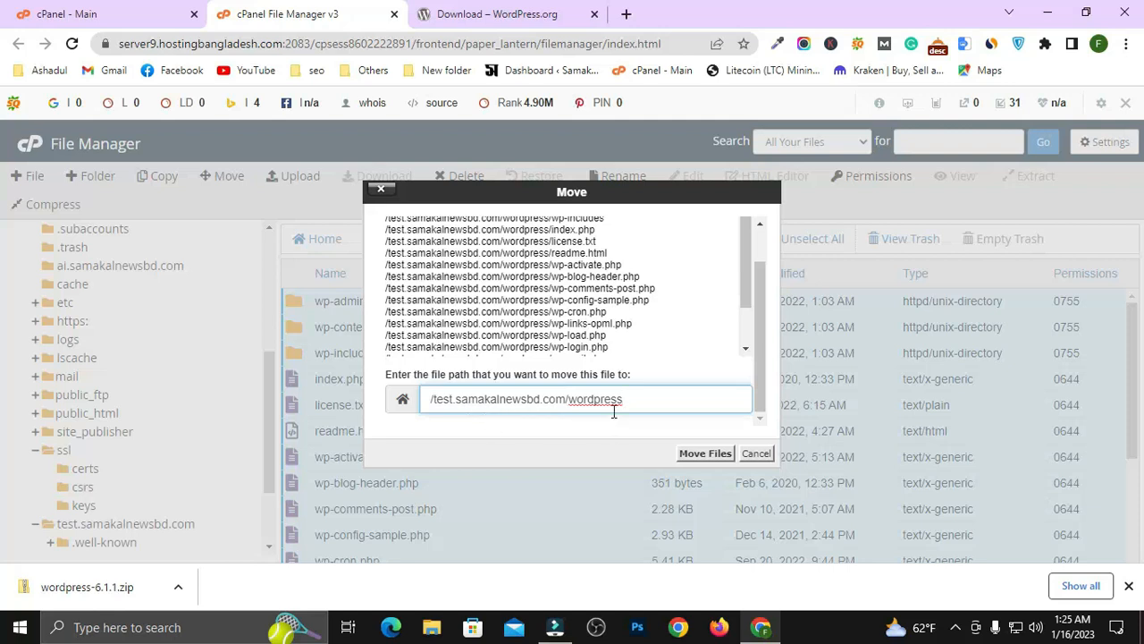
pyautogui.press('BackSpace')
pyautogui.click(704, 453)
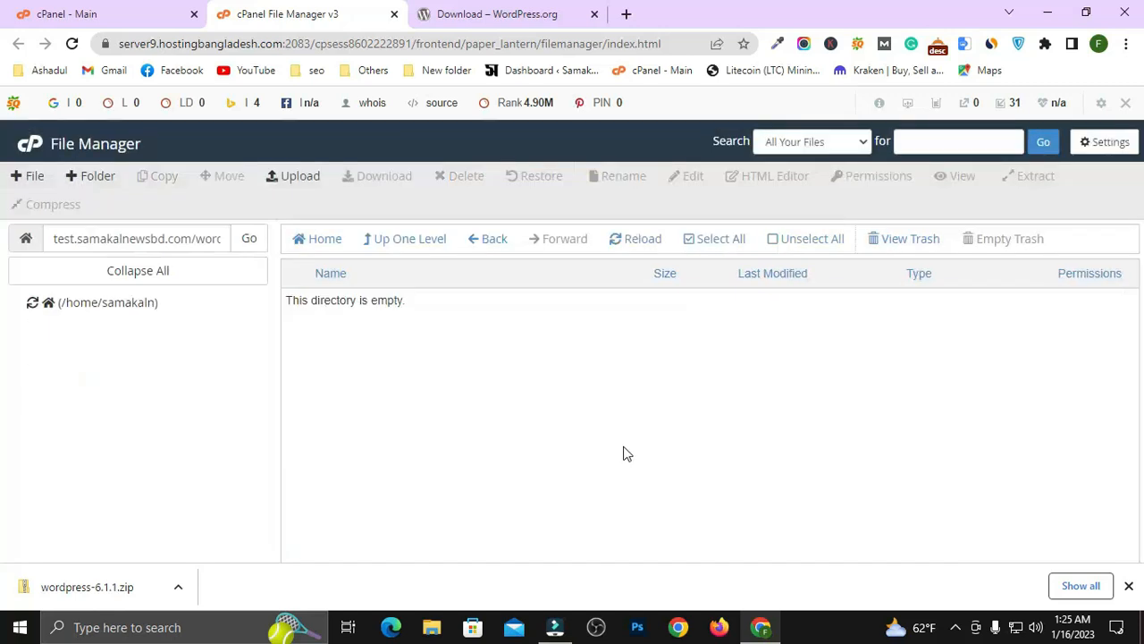
# Return to the test.samakalnewsbd.com folder and delete wordpress-6.1.1.zip together with the emptied wordpress folder.
pyautogui.click(488, 241)
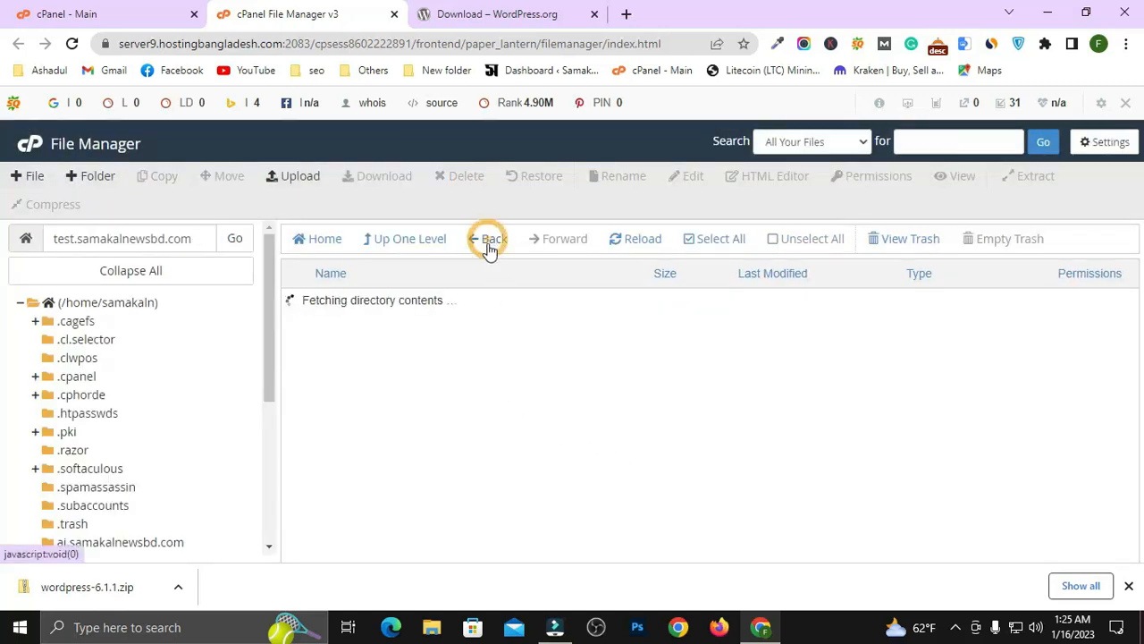
pyautogui.scroll(-1, 473, 414)
pyautogui.scroll(-1, 471, 413)
pyautogui.click(336, 393)
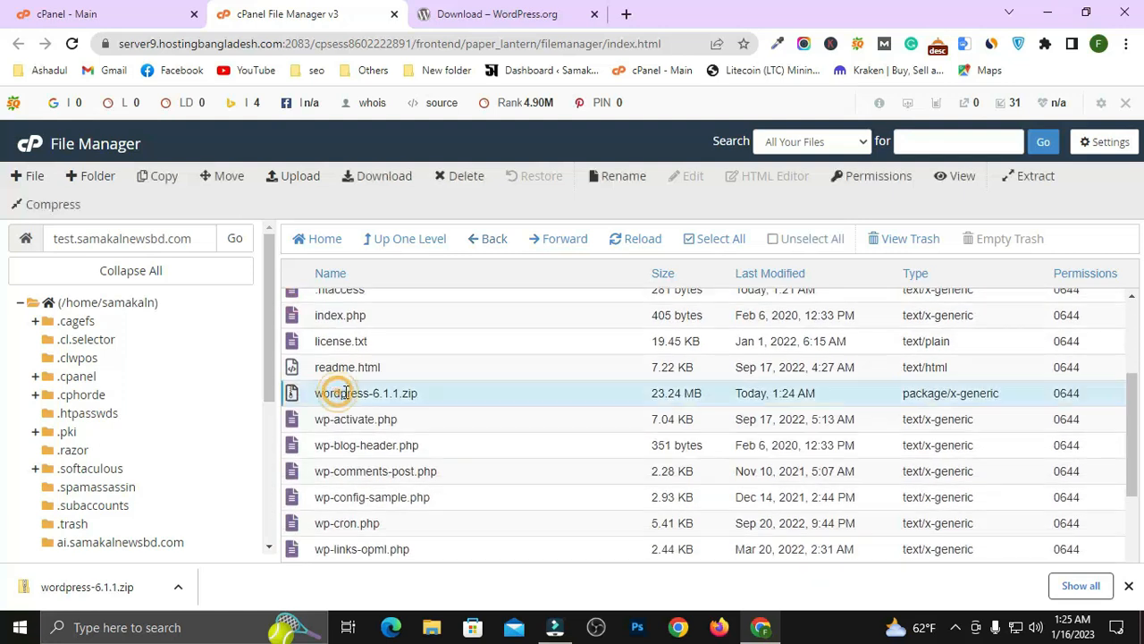
pyautogui.scroll(1, 515, 428)
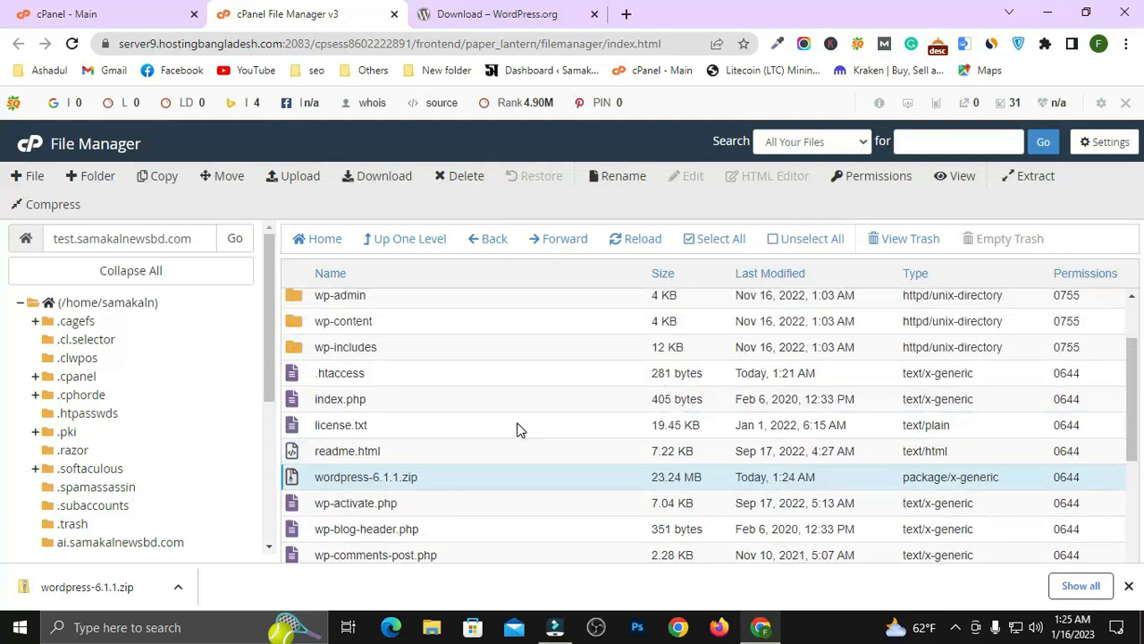
pyautogui.scroll(1, 475, 429)
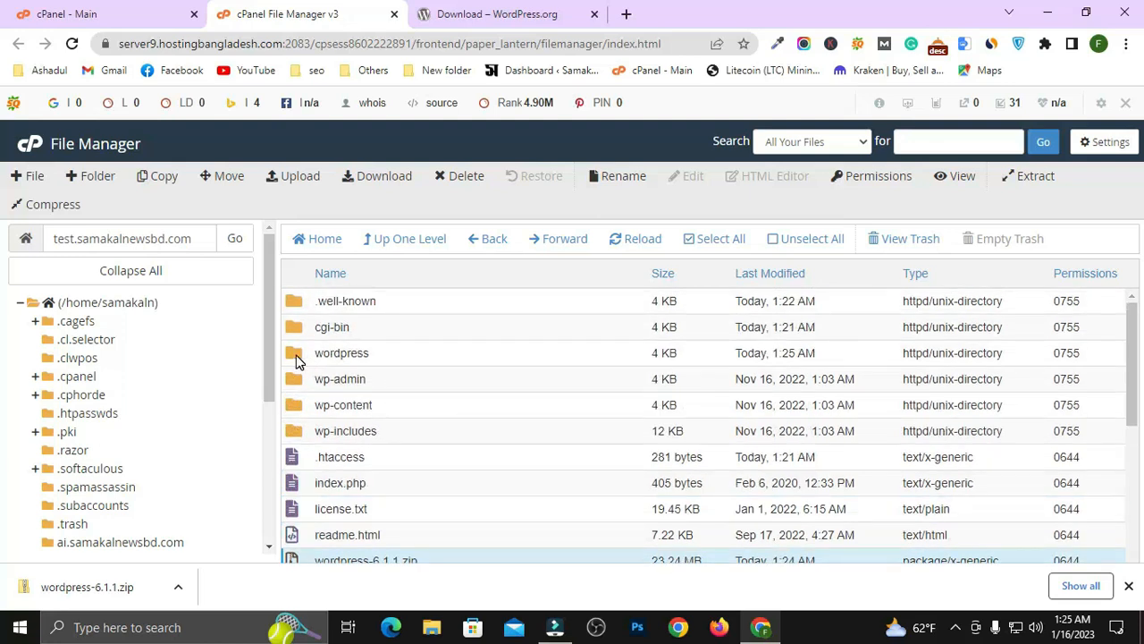
pyautogui.keyDown('ctrl'); pyautogui.click(341, 352); pyautogui.keyUp('ctrl')
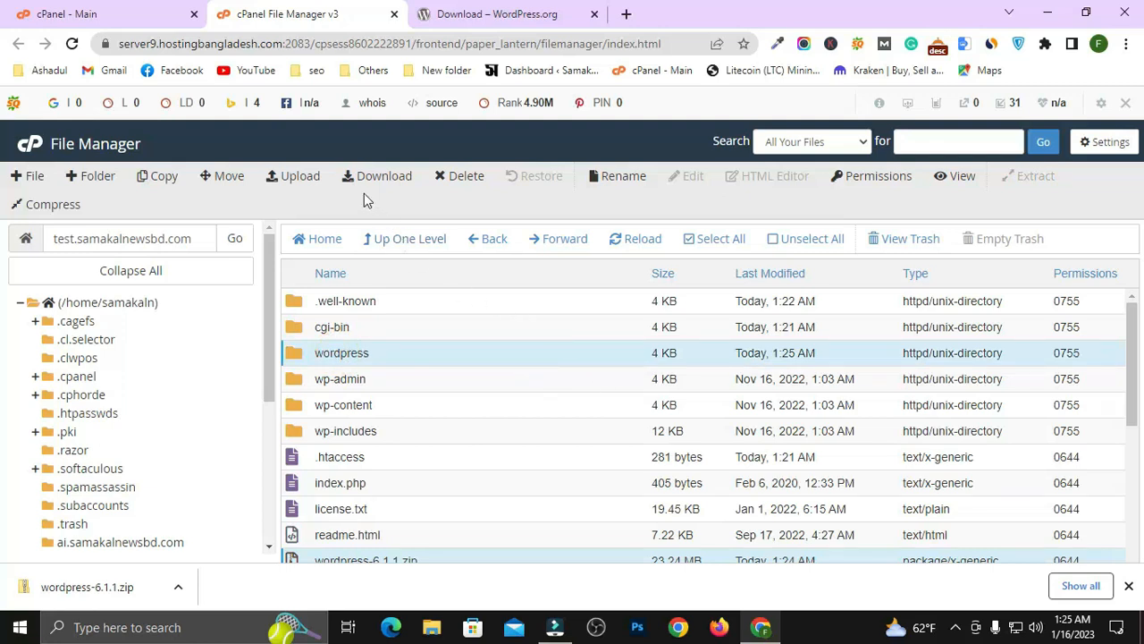
pyautogui.click(468, 176)
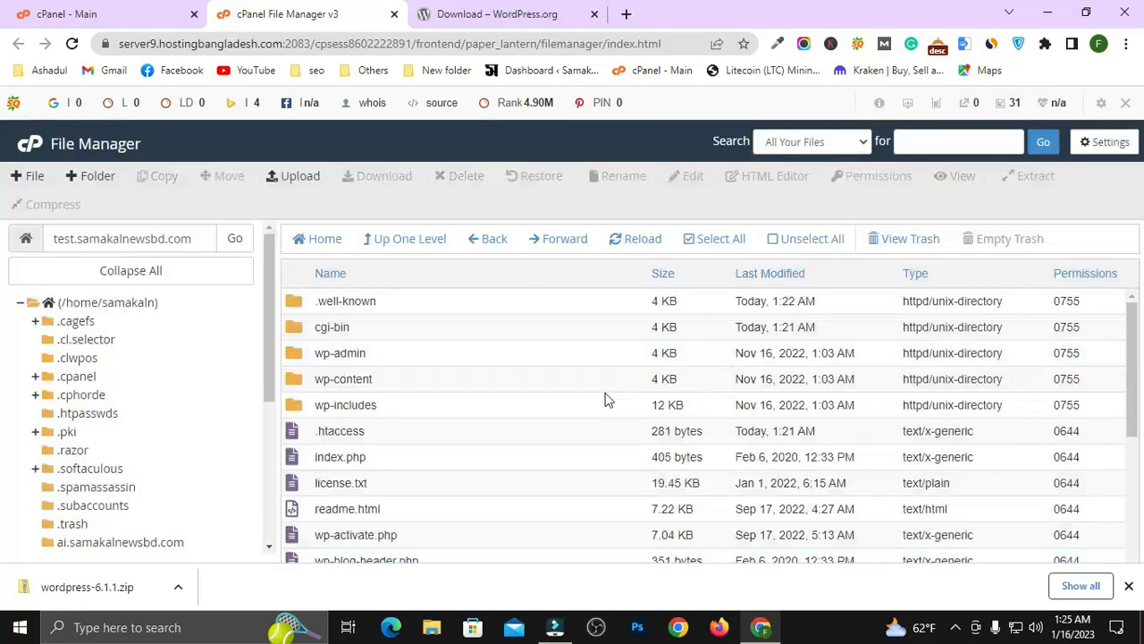
pyautogui.scroll(-4, 548, 412)
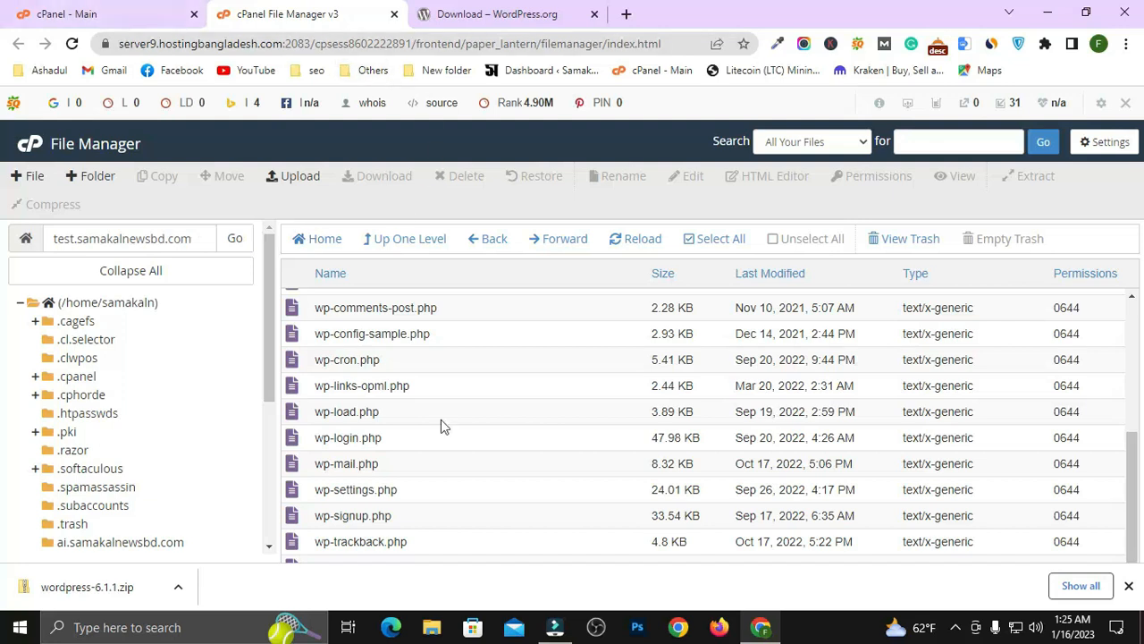
pyautogui.scroll(4, 526, 447)
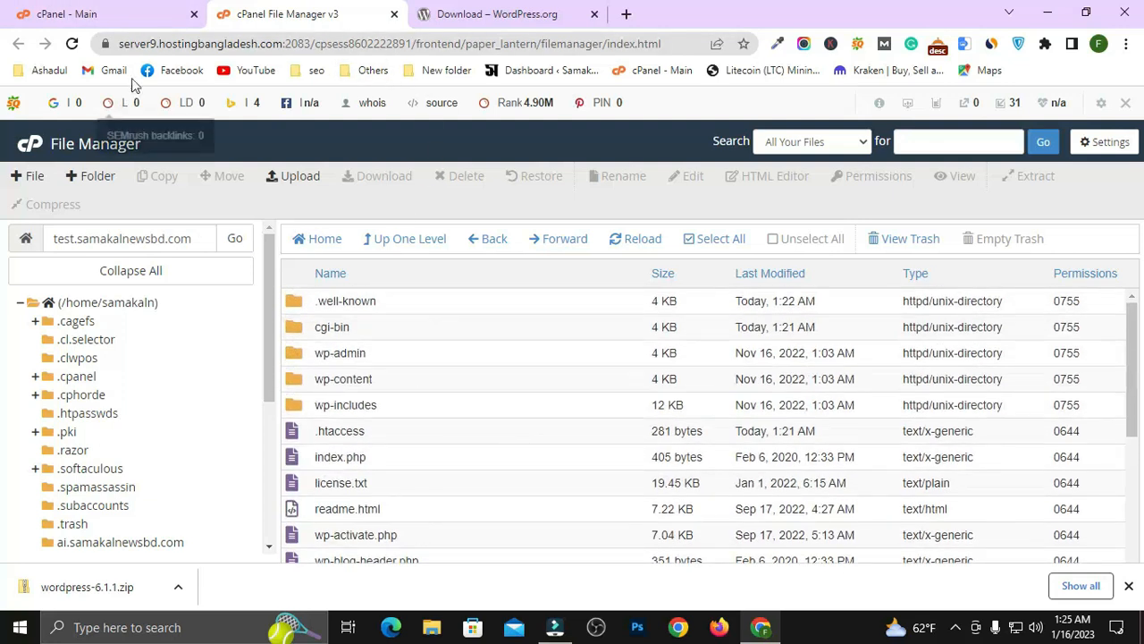
# Switch to the cPanel main page and create a new database named test with the MySQL Database Wizard.
pyautogui.click(106, 23)
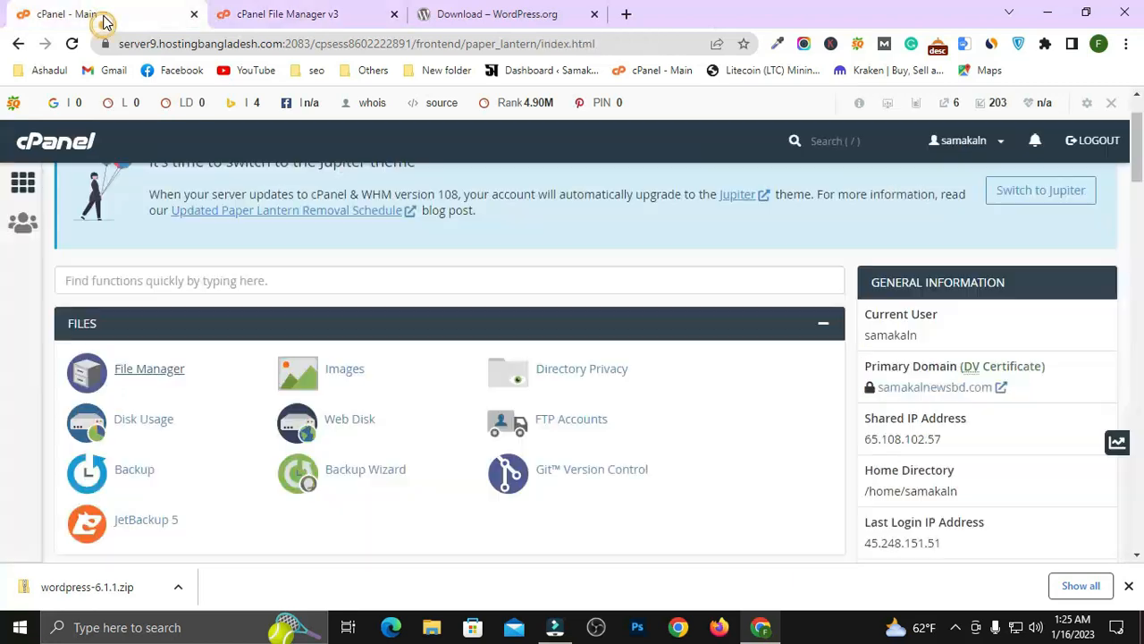
pyautogui.scroll(-10, 429, 391)
pyautogui.scroll(-4, 428, 391)
pyautogui.scroll(-2, 427, 391)
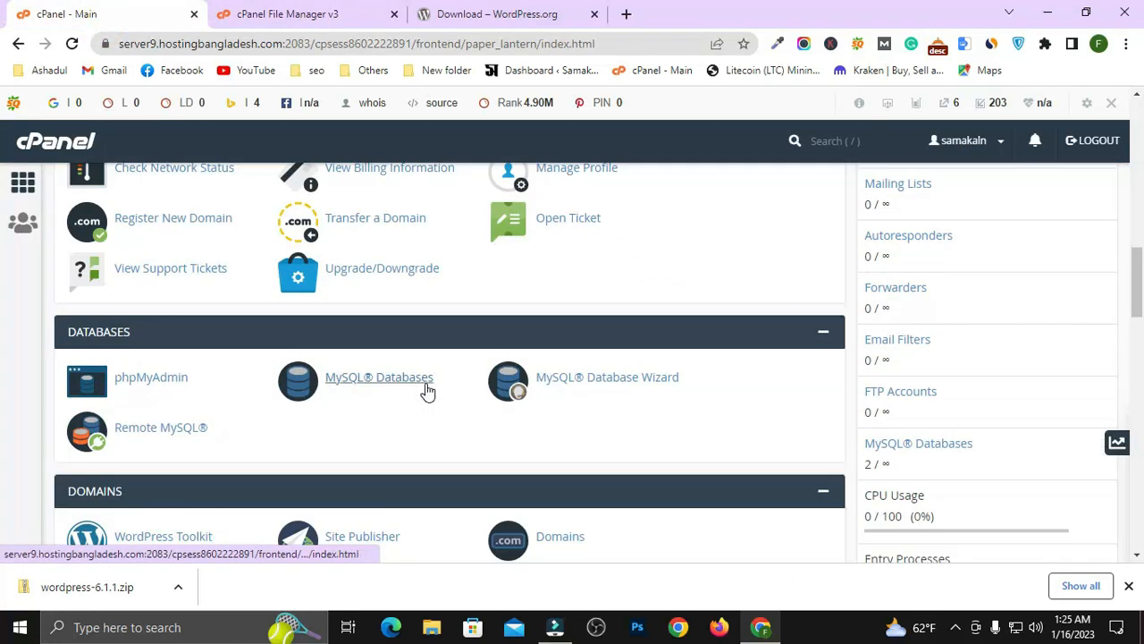
pyautogui.click(615, 380)
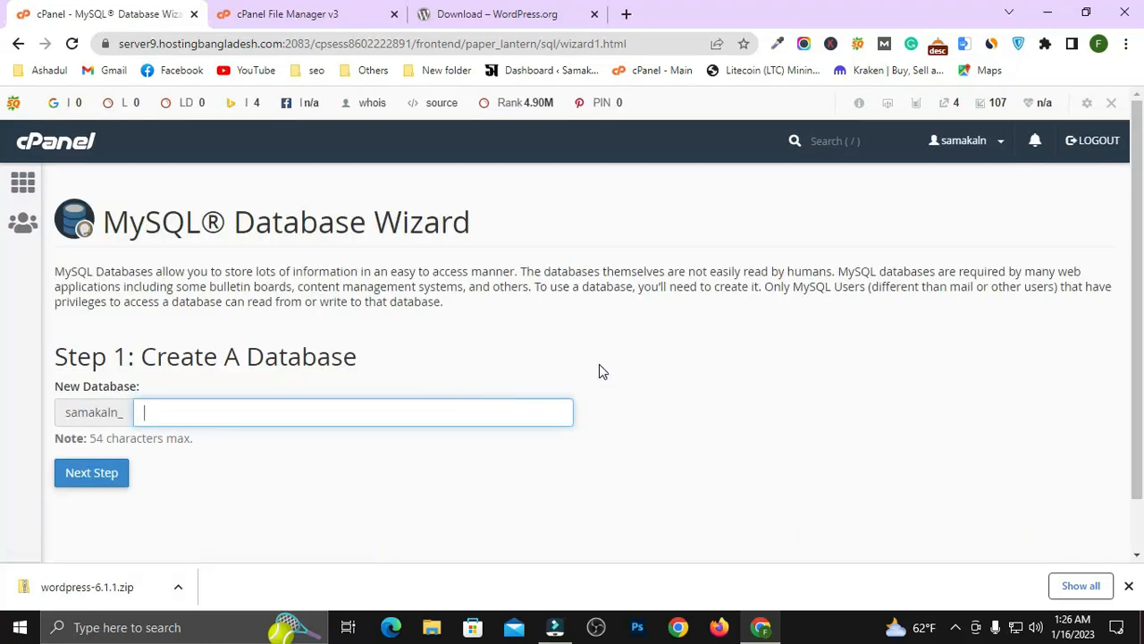
pyautogui.scroll(-1, 600, 365)
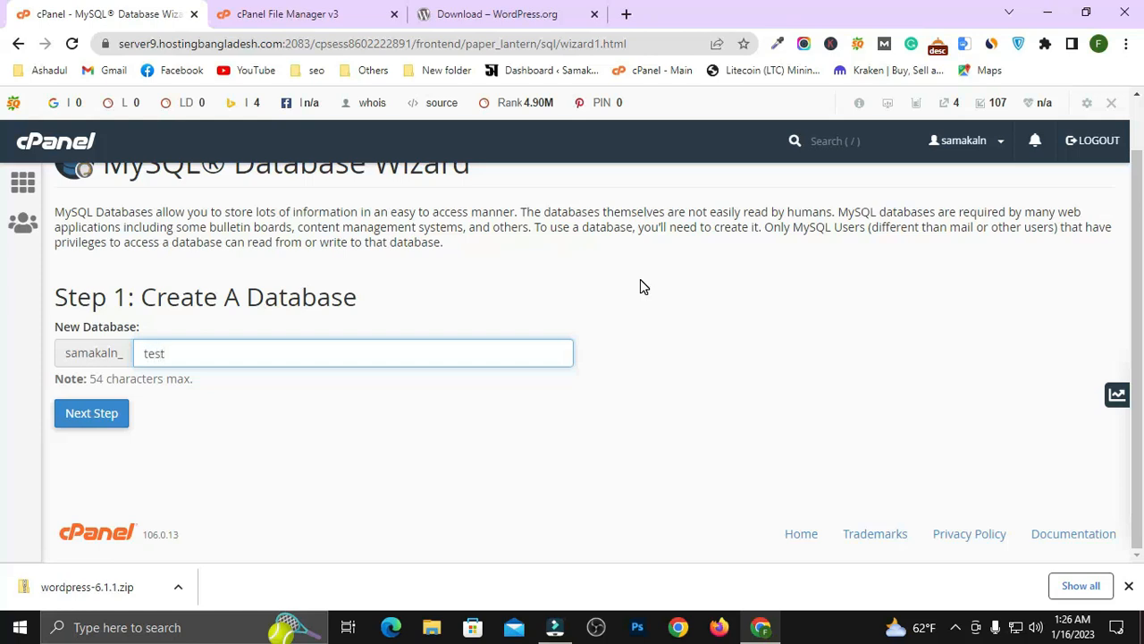
pyautogui.click(97, 416)
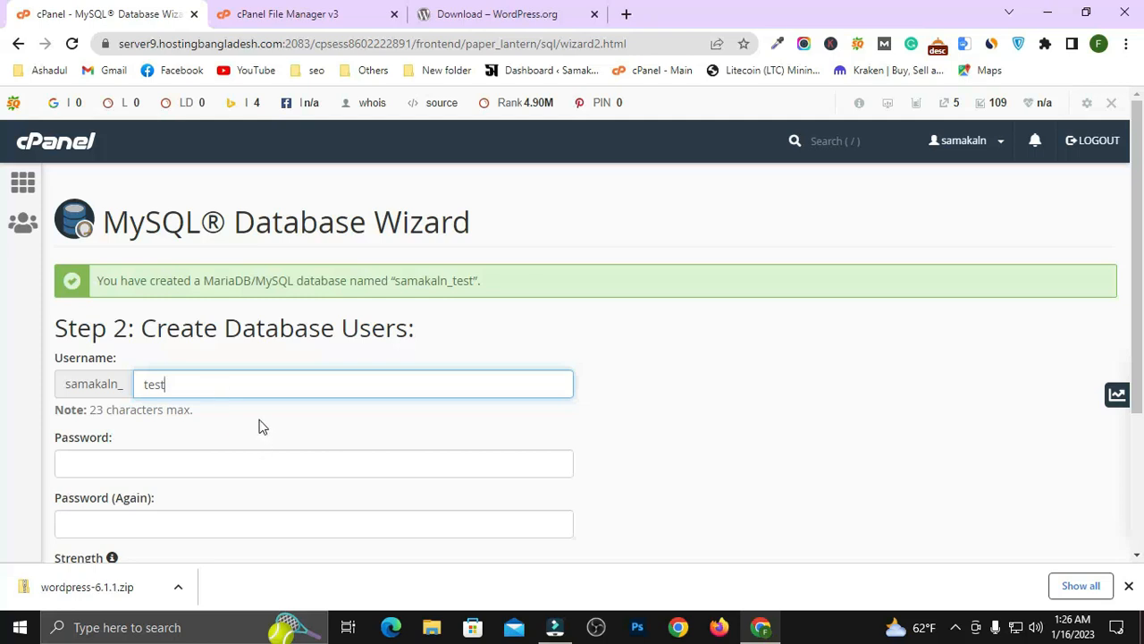
# Create the database user test, entering the database password in both password fields.
pyautogui.scroll(-2, 259, 427)
pyautogui.click(93, 297)
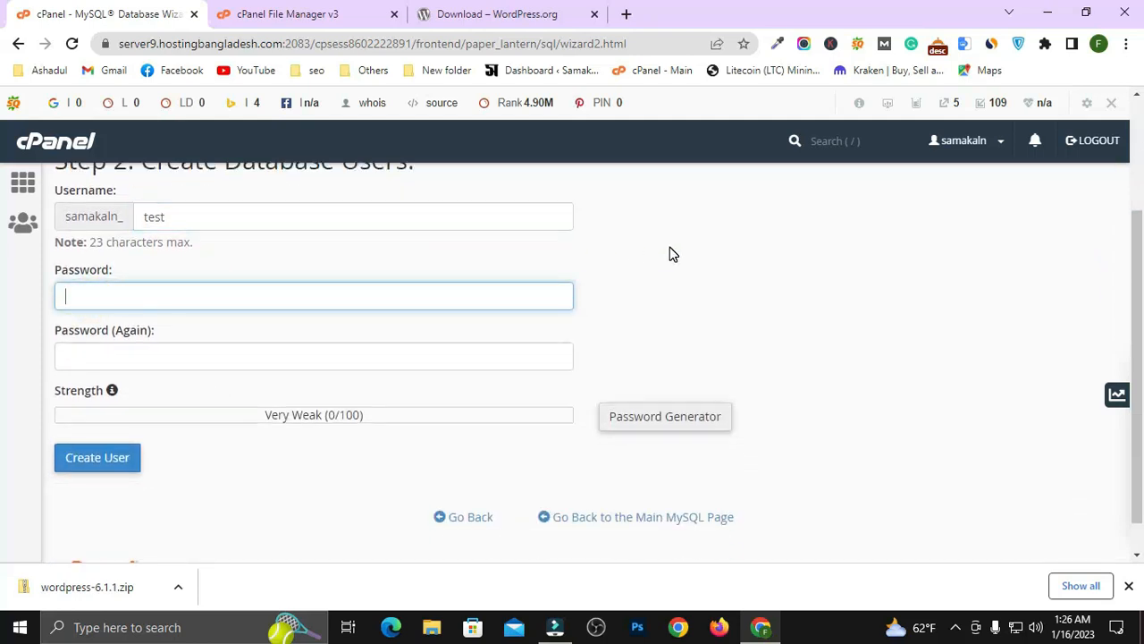
pyautogui.write('t')
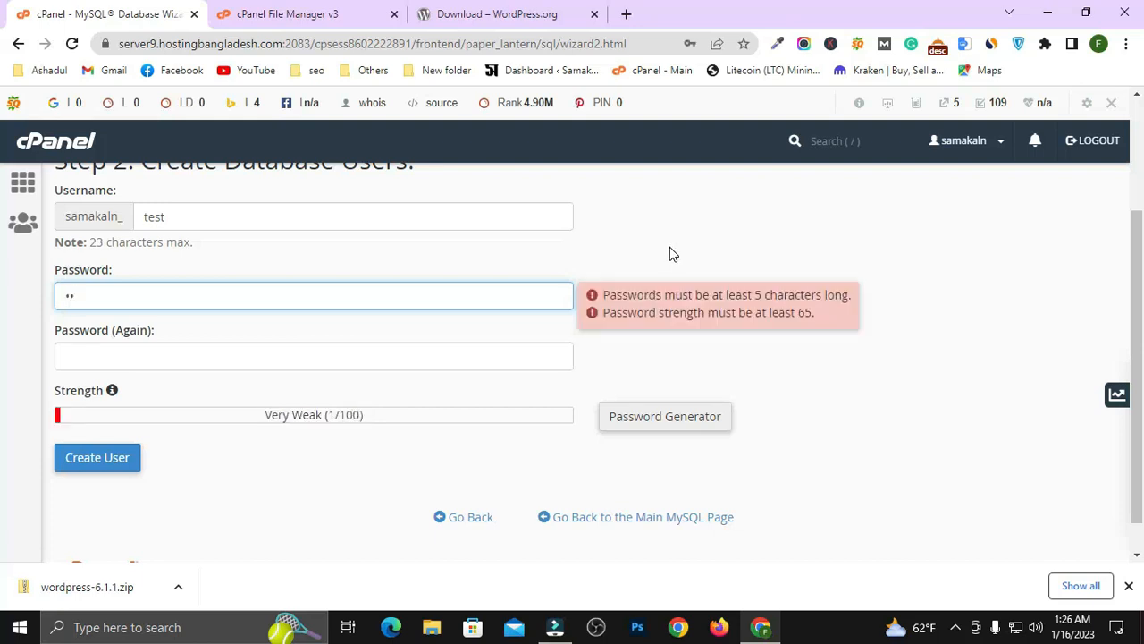
pyautogui.write('est')
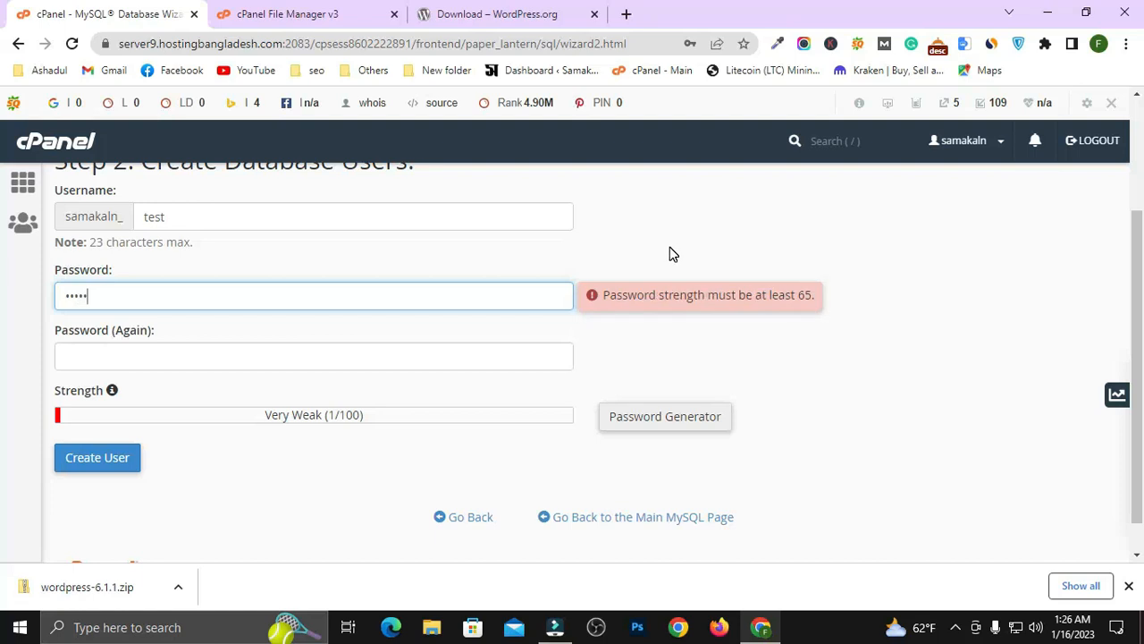
pyautogui.write('•••••')
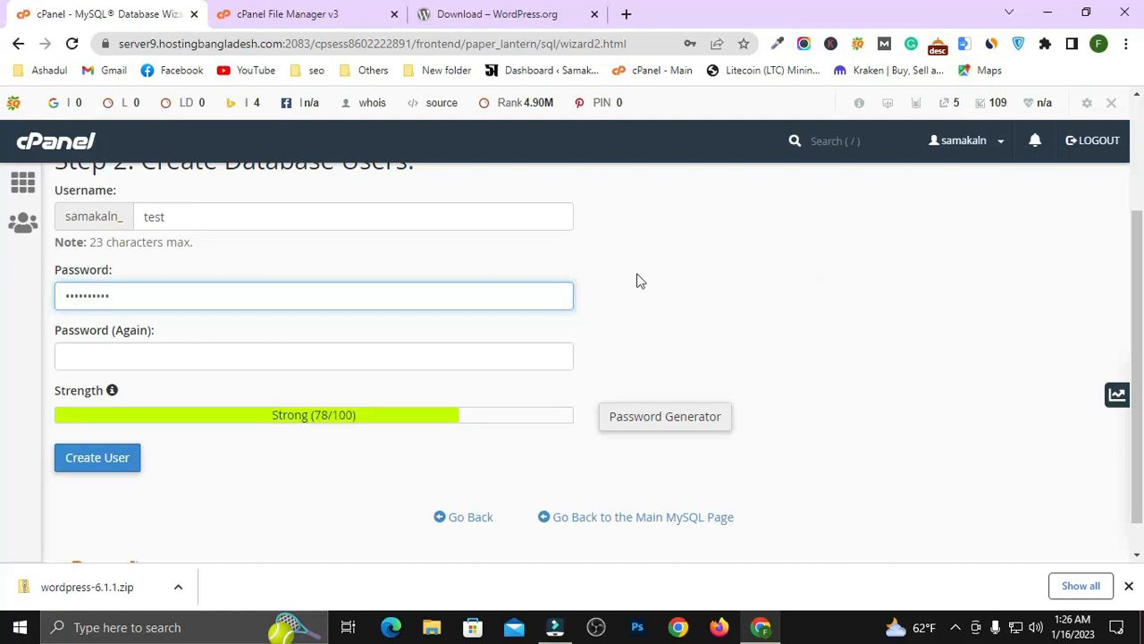
pyautogui.click(117, 353)
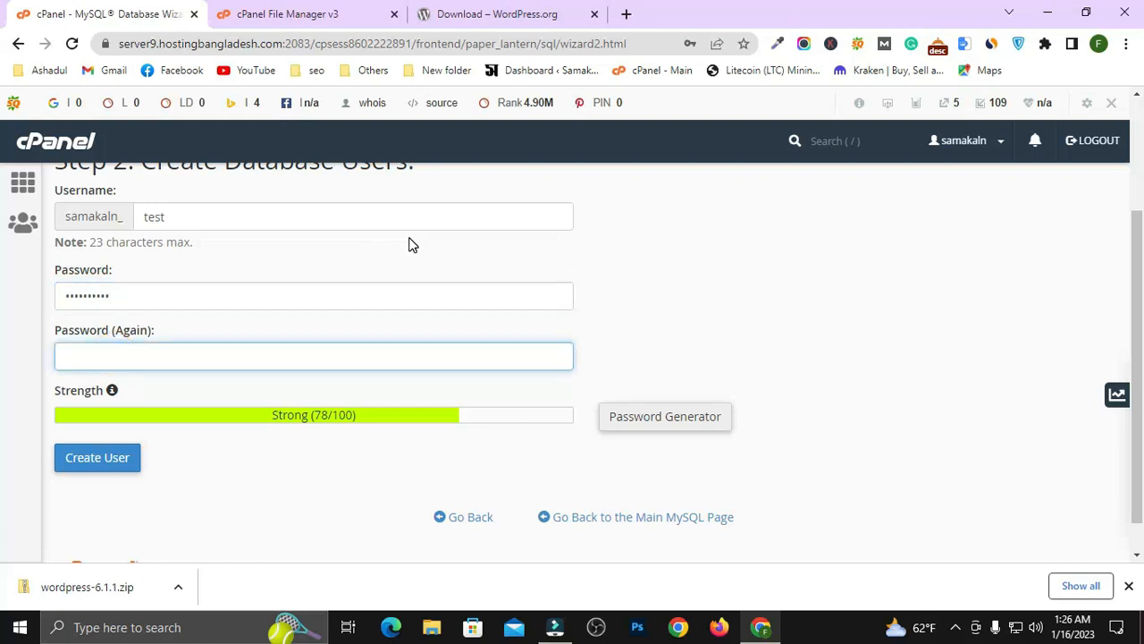
pyautogui.write('•')
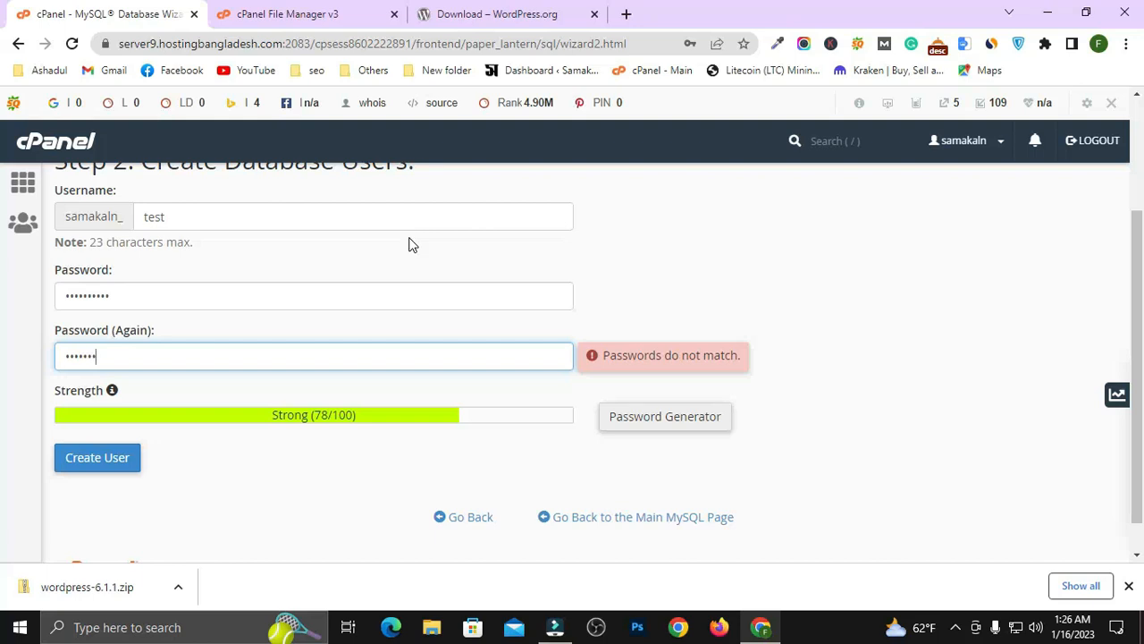
pyautogui.write('•')
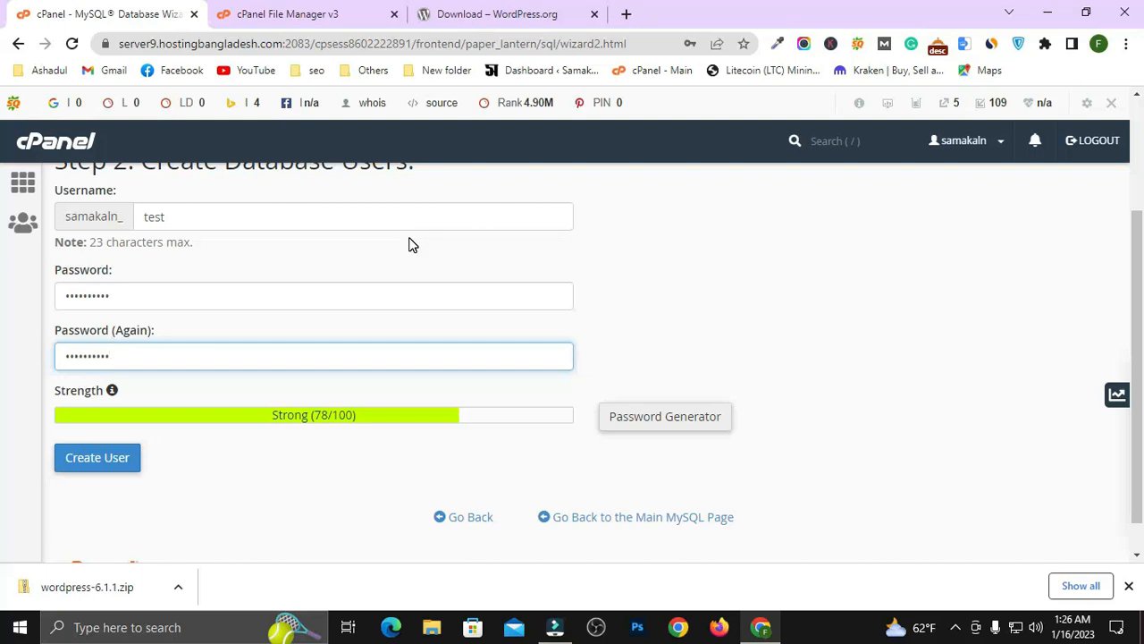
pyautogui.scroll(-1, 230, 467)
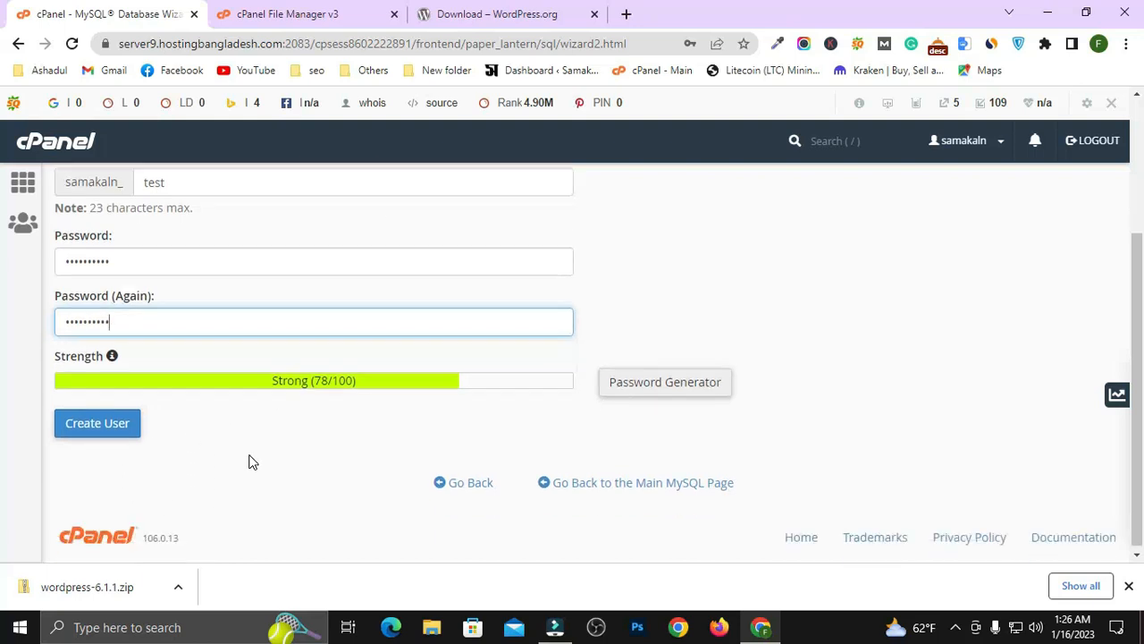
pyautogui.click(109, 429)
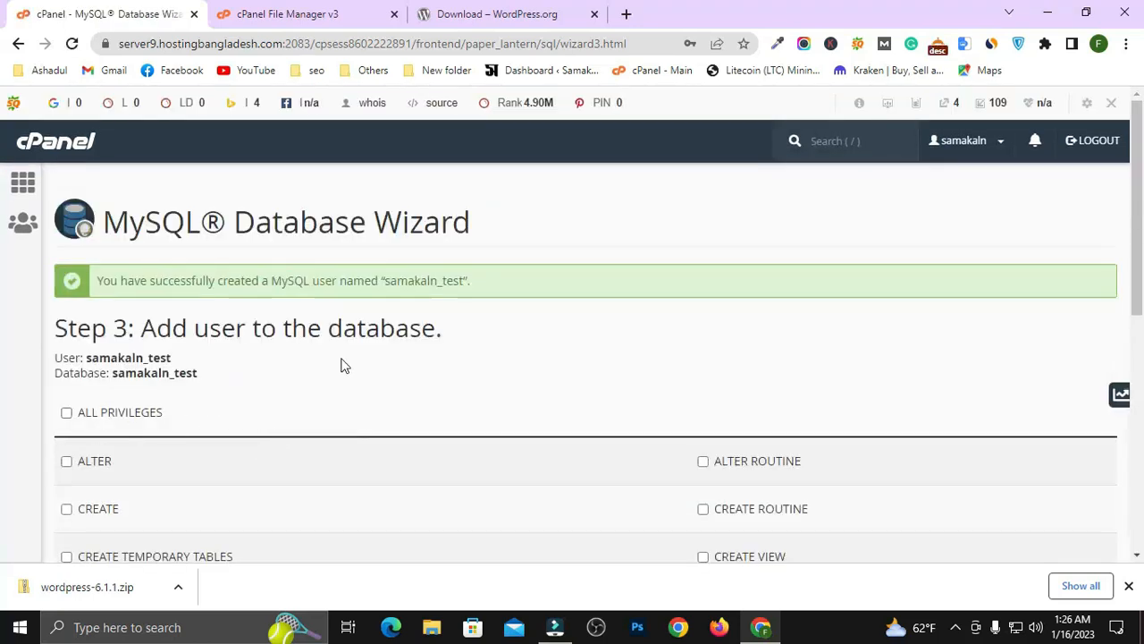
# Add the new user to the test database with ALL PRIVILEGES.
pyautogui.scroll(-1, 341, 365)
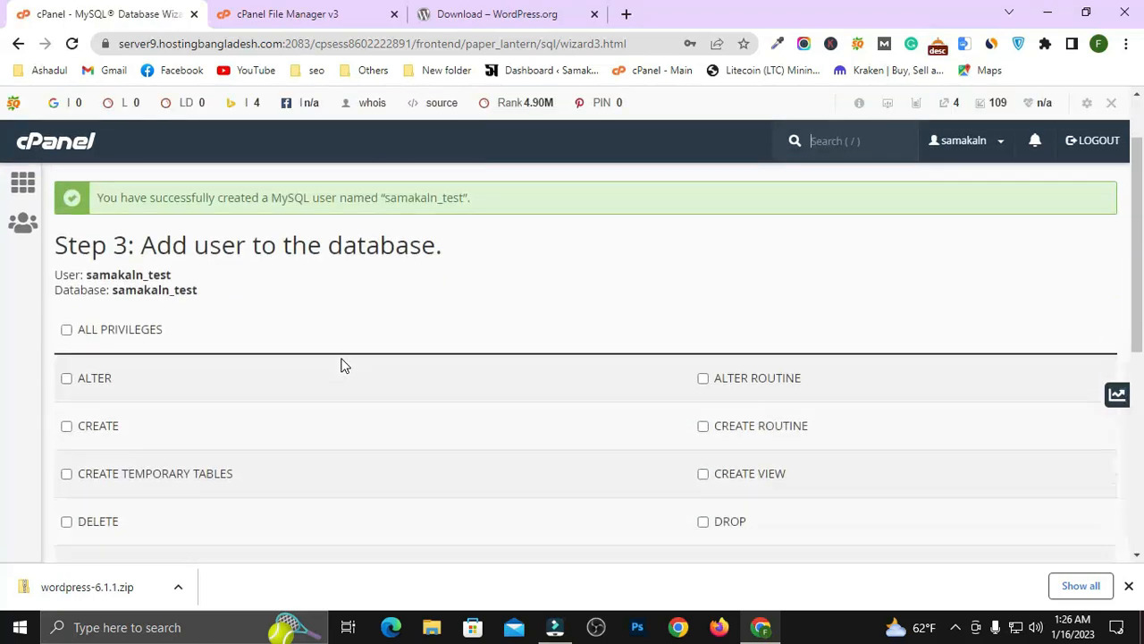
pyautogui.click(66, 330)
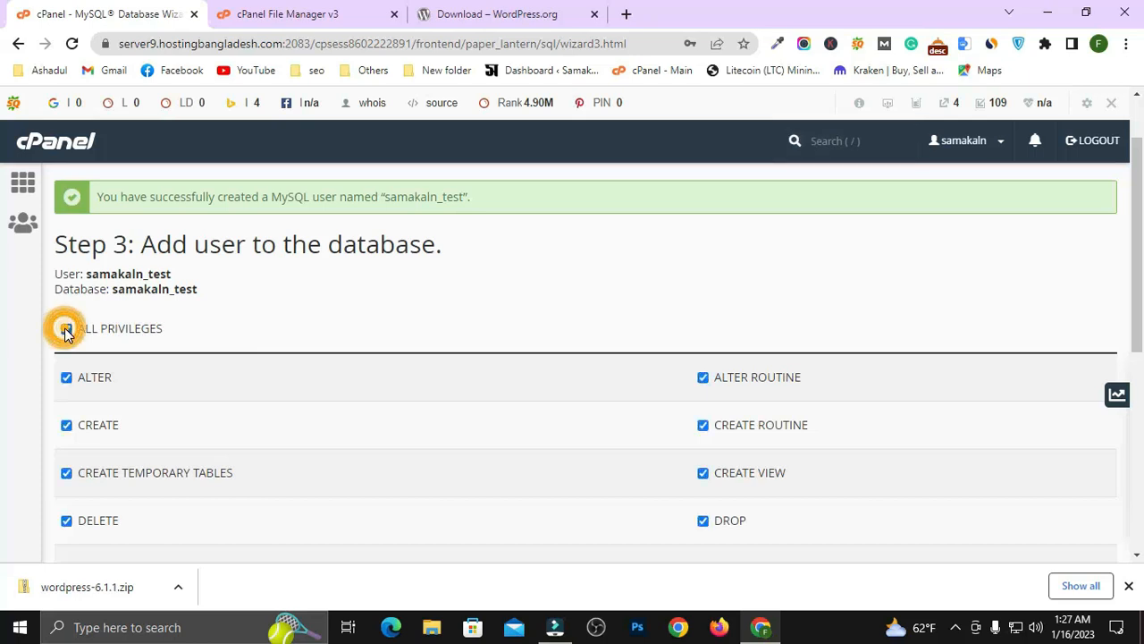
pyautogui.scroll(-2, 905, 414)
pyautogui.scroll(-2, 904, 414)
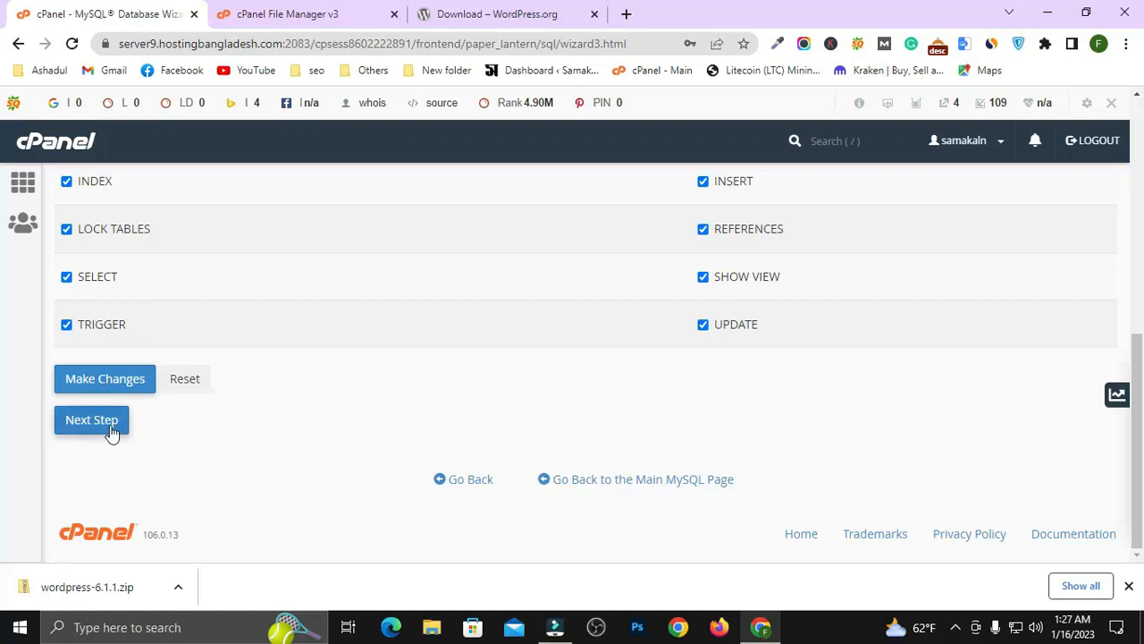
pyautogui.click(95, 422)
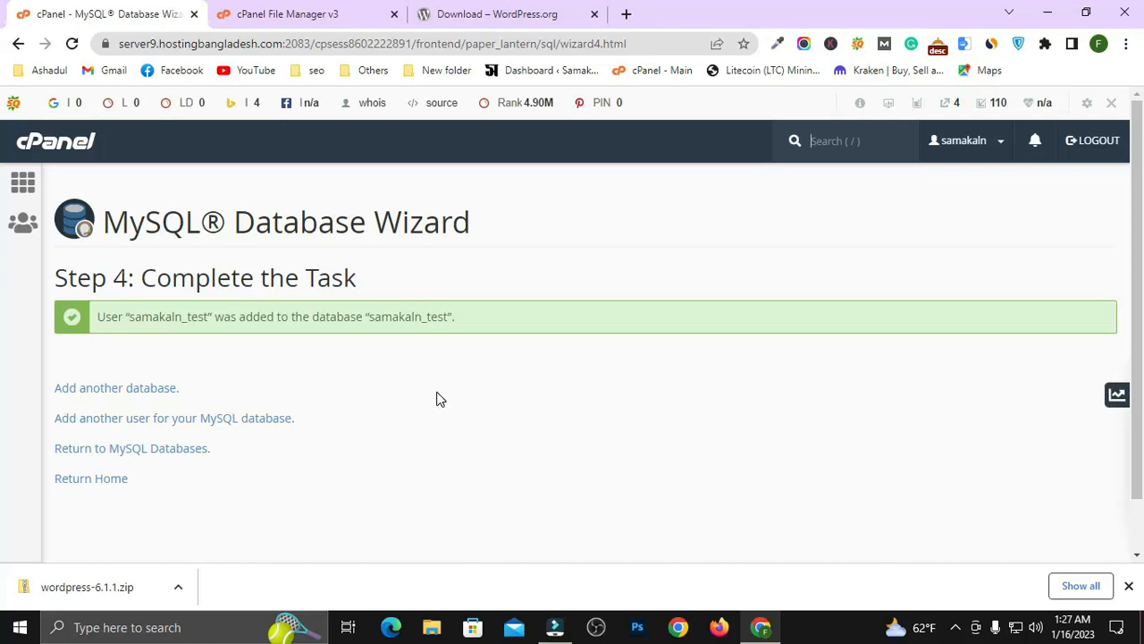
# Leave the database wizard for the cPanel home page and close the WordPress.org download page.
pyautogui.scroll(-2, 437, 399)
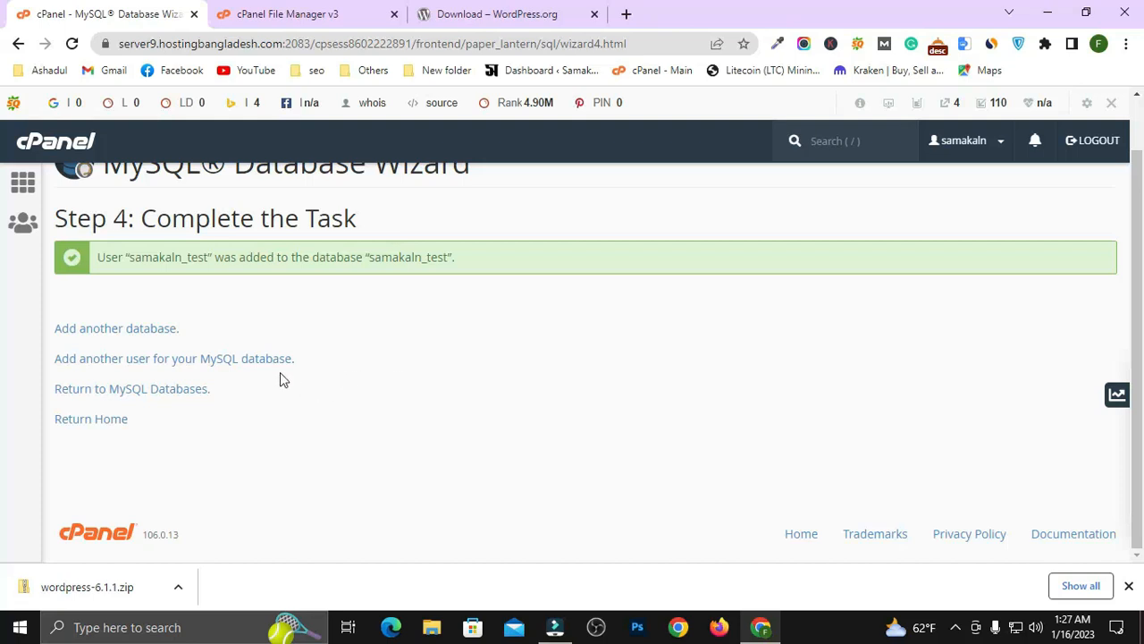
pyautogui.click(98, 429)
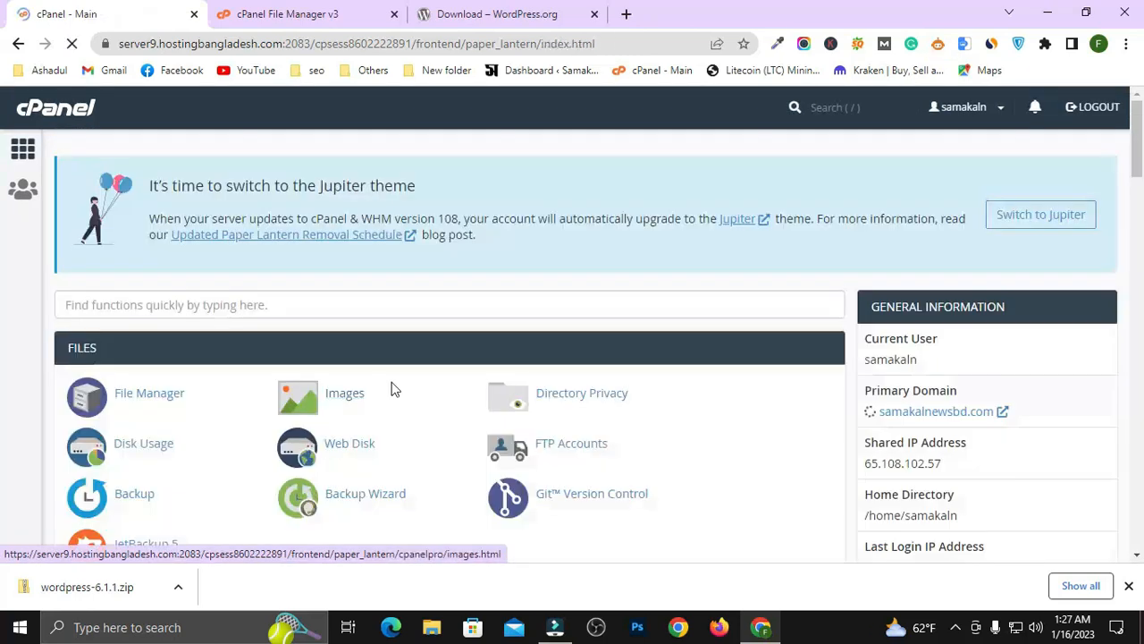
pyautogui.scroll(-4, 593, 375)
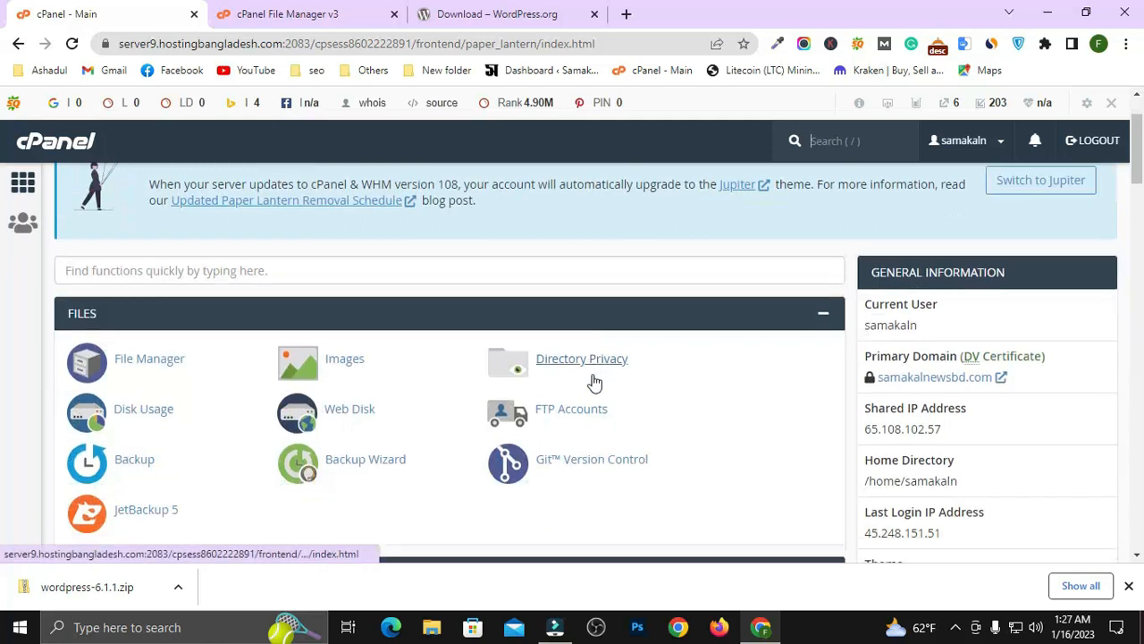
pyautogui.scroll(-4, 593, 380)
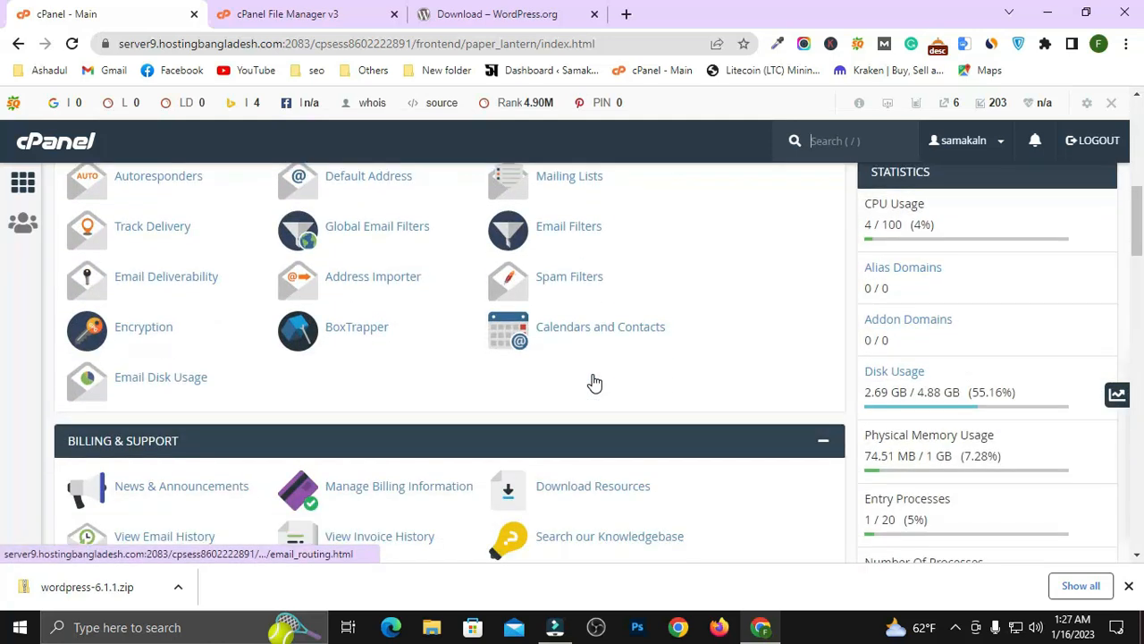
pyautogui.click(524, 16)
pyautogui.click(595, 15)
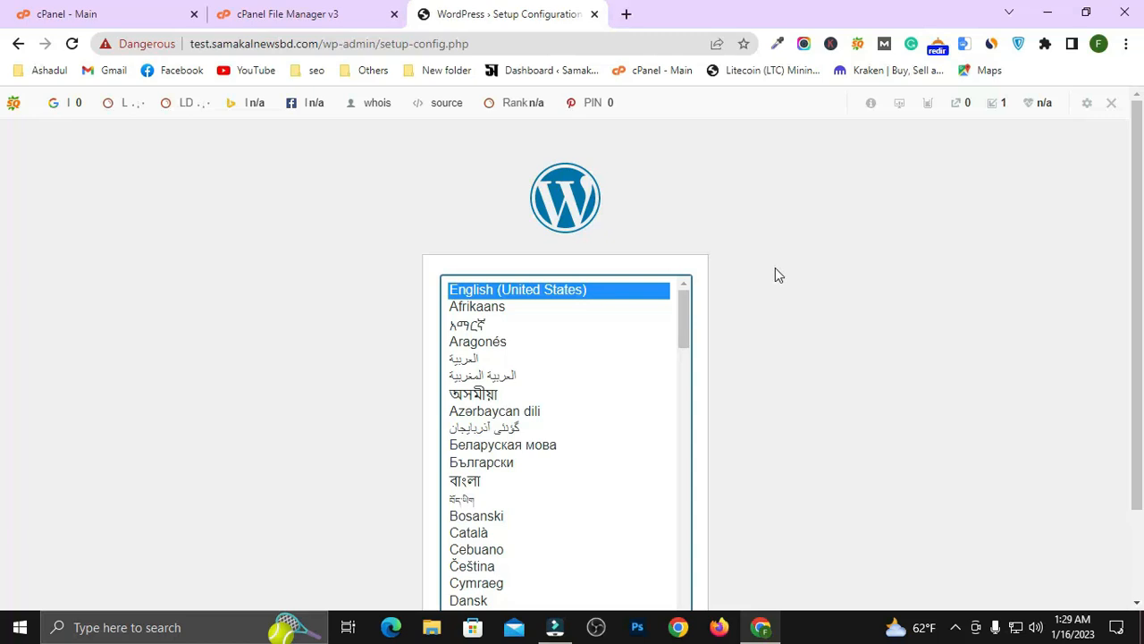
# Continue the WordPress setup on test.samakalnewsbd.com in English (United States) and proceed to the database connection form.
pyautogui.scroll(-1, 868, 278)
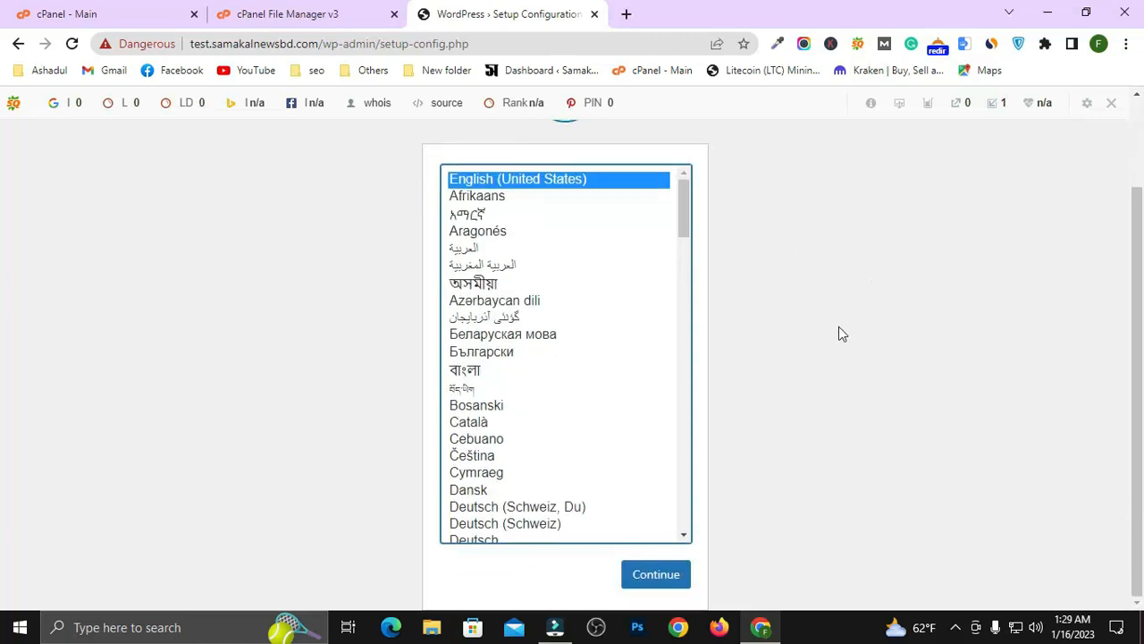
pyautogui.click(662, 577)
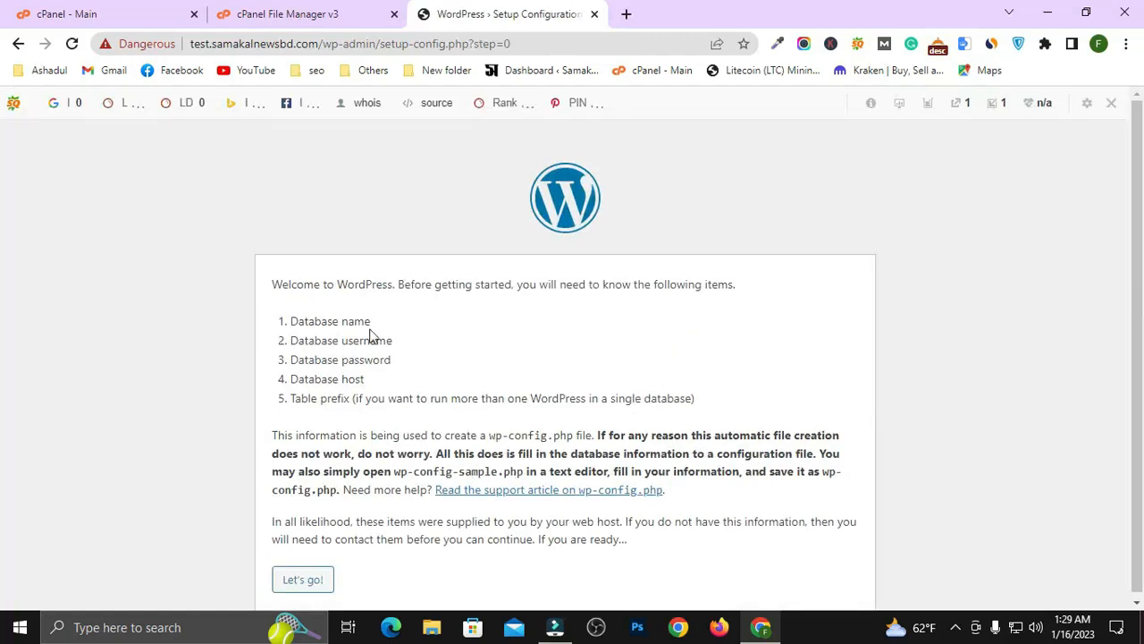
pyautogui.click(304, 576)
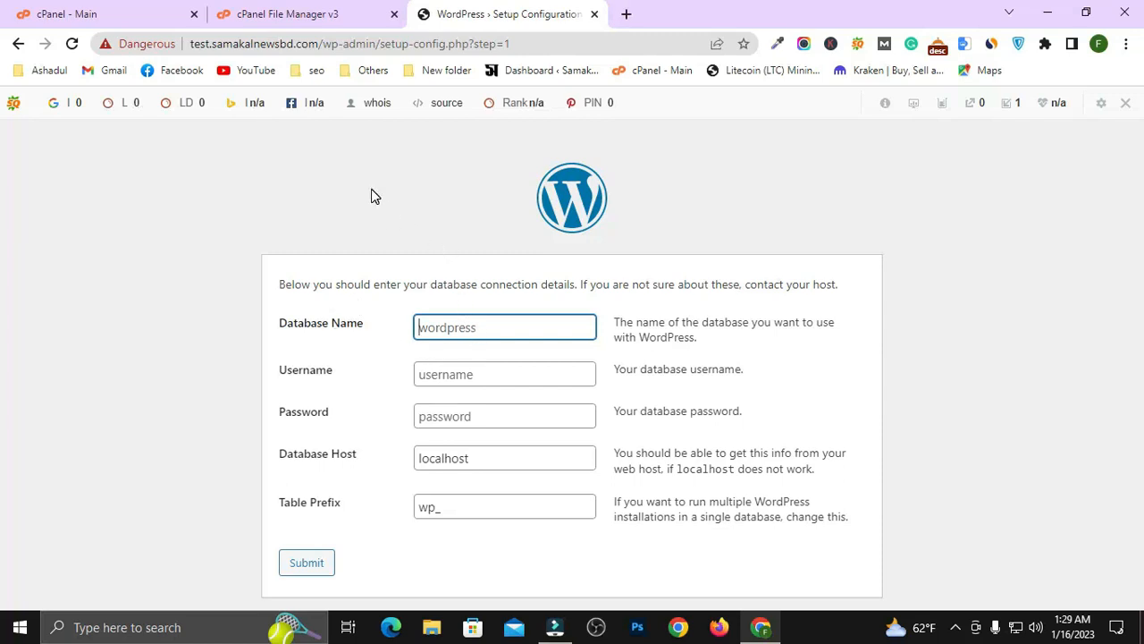
# Return to the cPanel home page and open MySQL Databases from the Databases section.
pyautogui.click(297, 15)
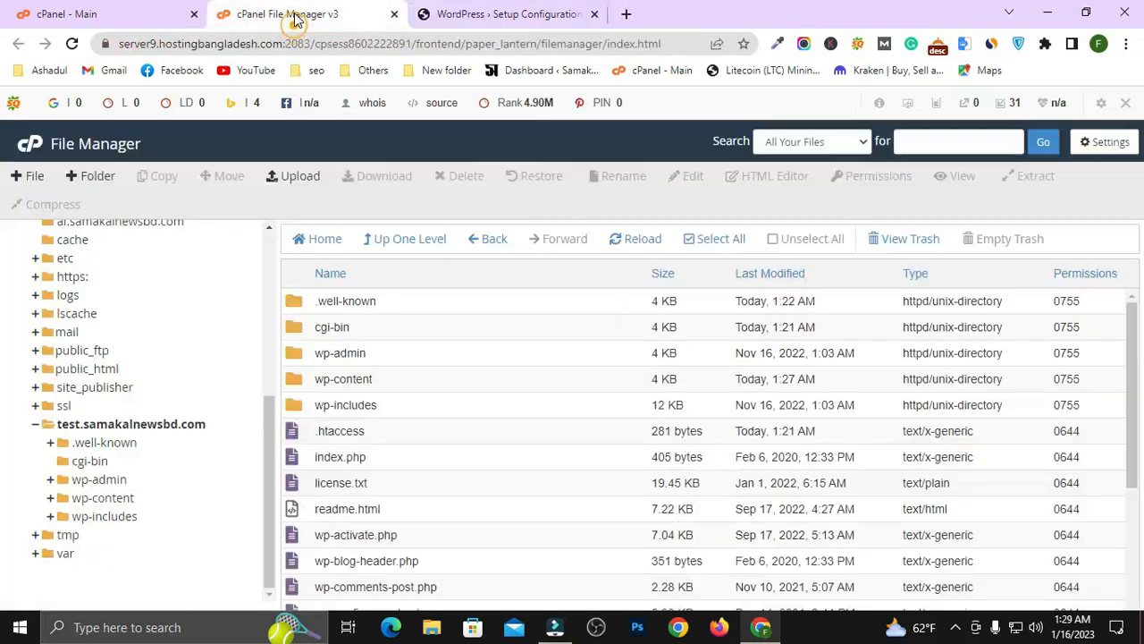
pyautogui.click(90, 9)
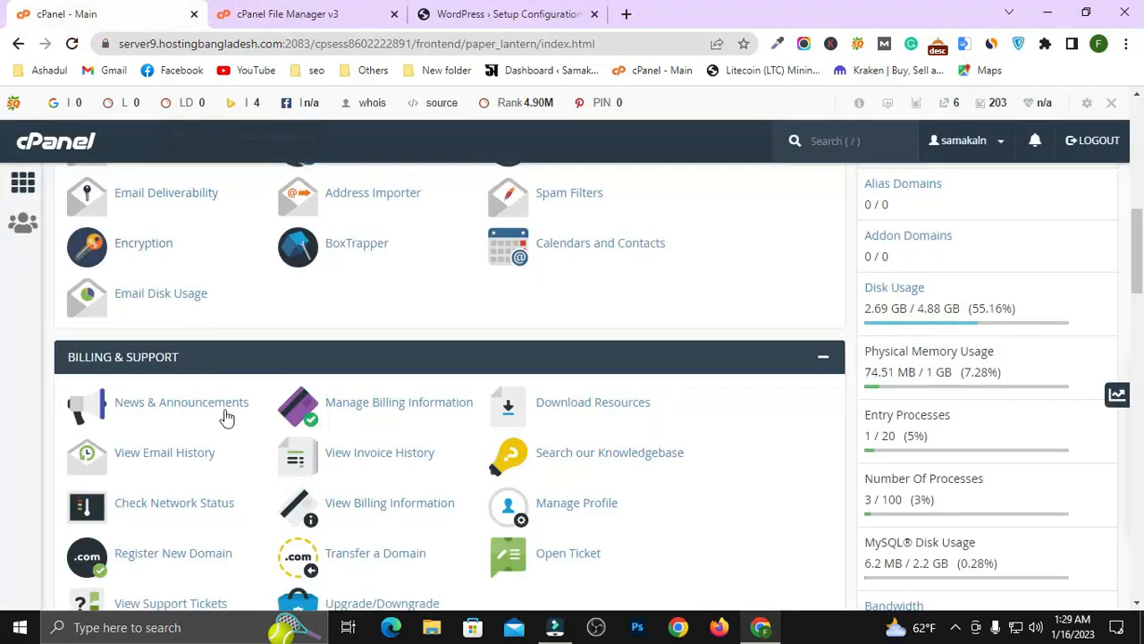
pyautogui.scroll(-5, 358, 393)
pyautogui.scroll(-10, 397, 384)
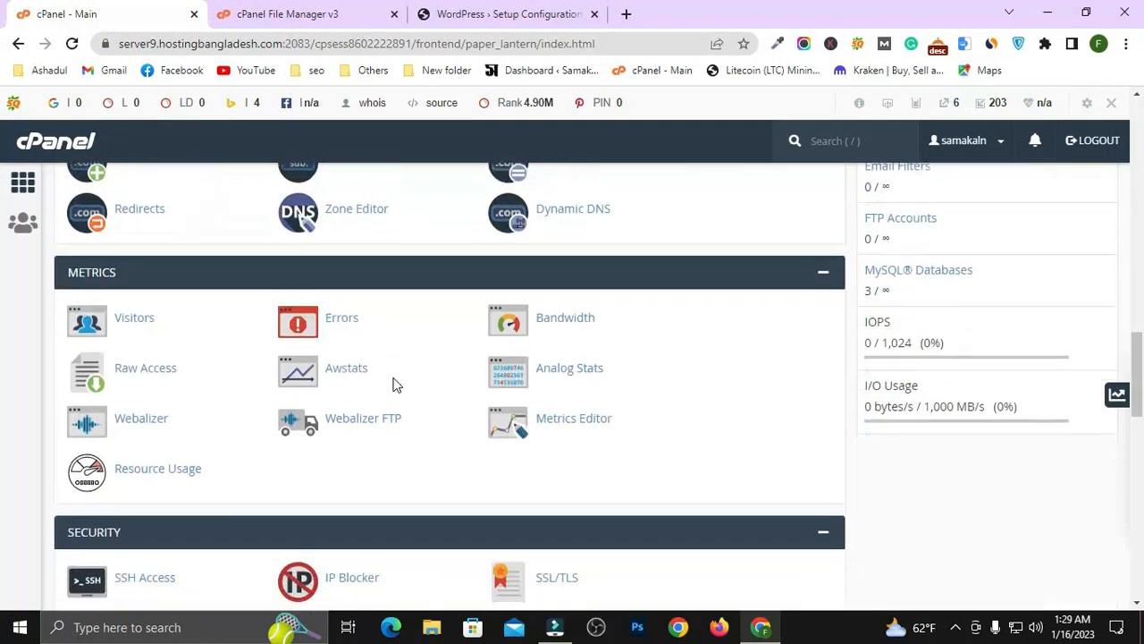
pyautogui.scroll(-6, 393, 386)
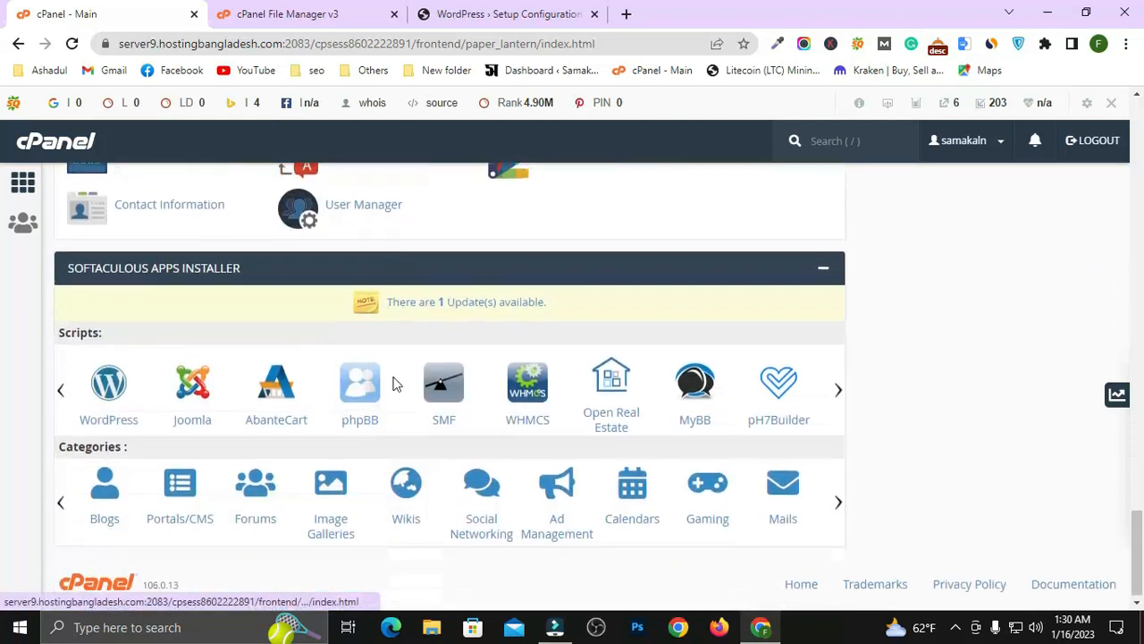
pyautogui.scroll(3, 396, 383)
pyautogui.scroll(10, 396, 376)
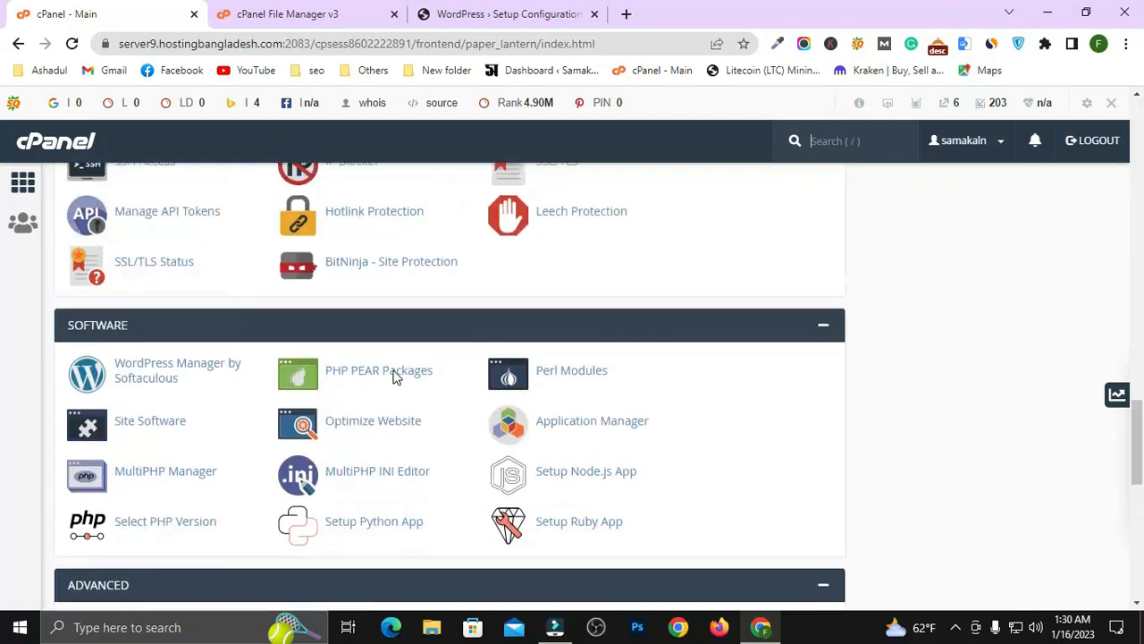
pyautogui.scroll(5, 396, 376)
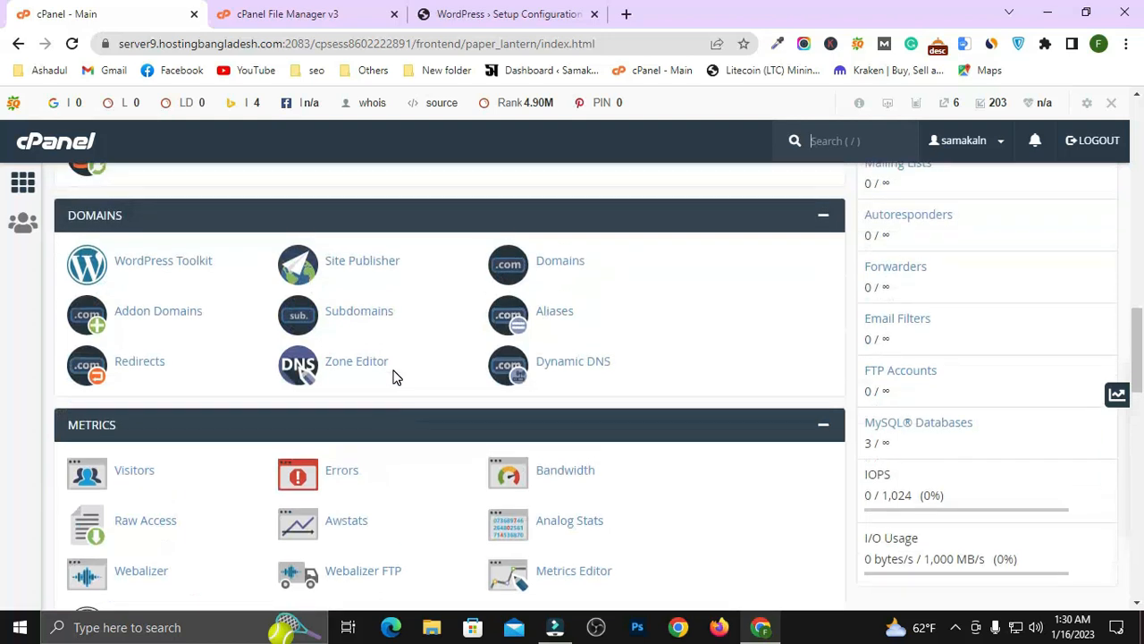
pyautogui.scroll(1, 396, 377)
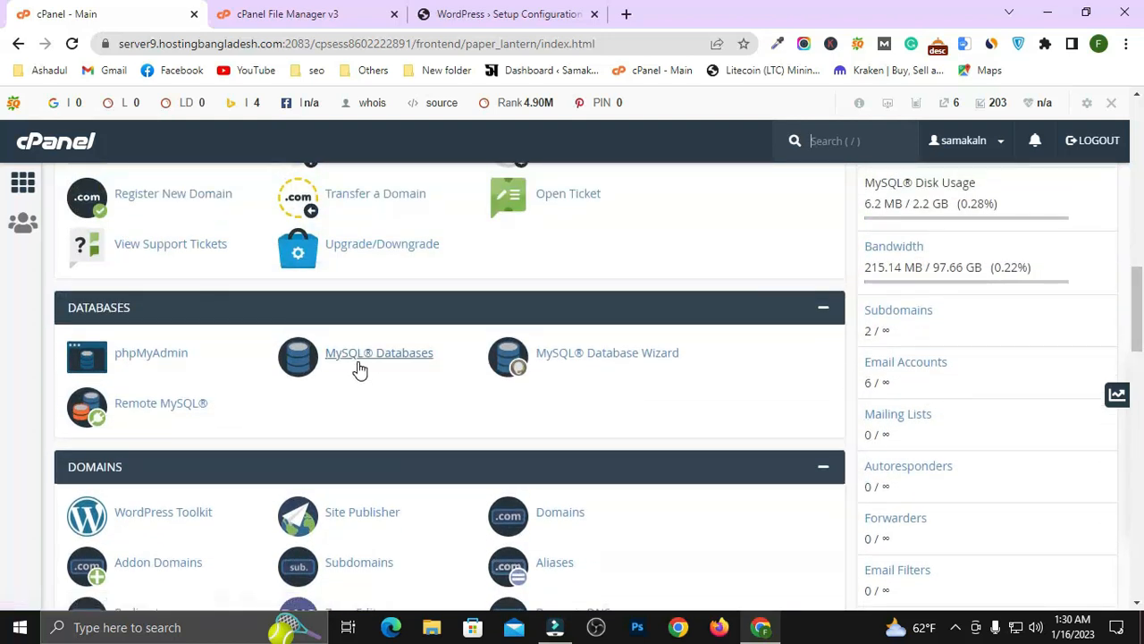
pyautogui.click(383, 362)
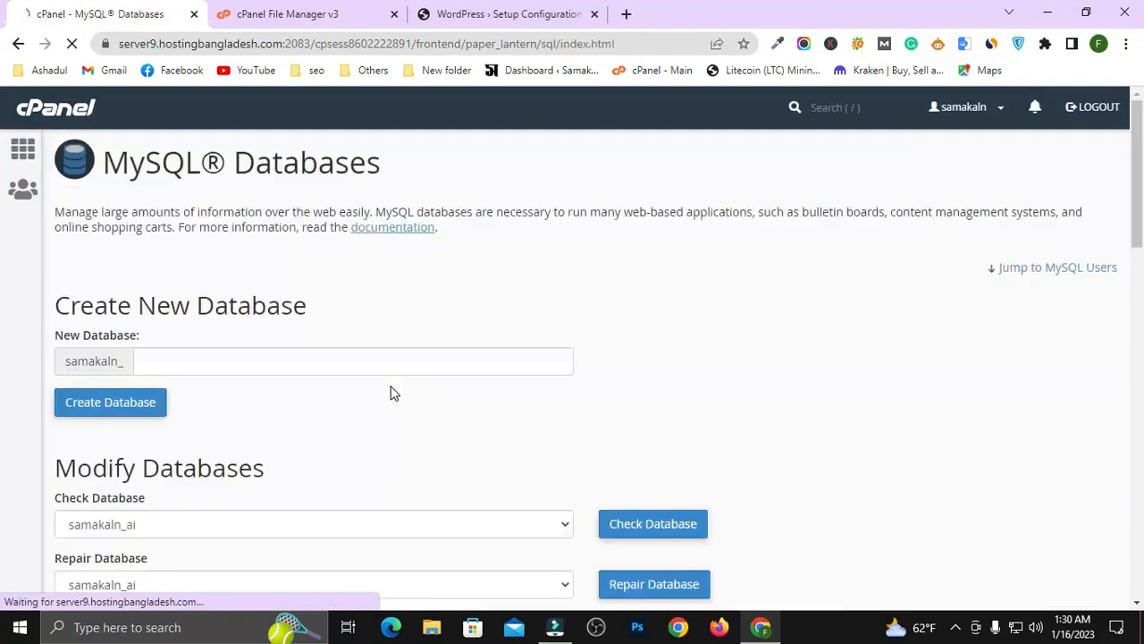
# Copy the name samakaln_test from the Current Databases table into the WordPress setup's Database Name field.
pyautogui.scroll(-4, 435, 354)
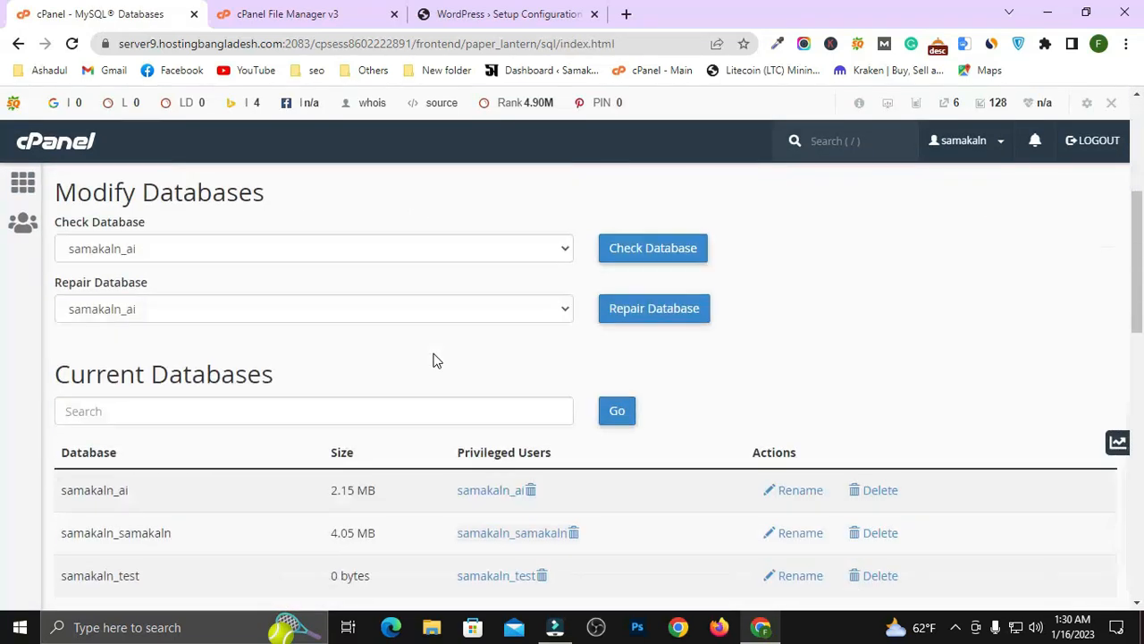
pyautogui.scroll(-2, 434, 358)
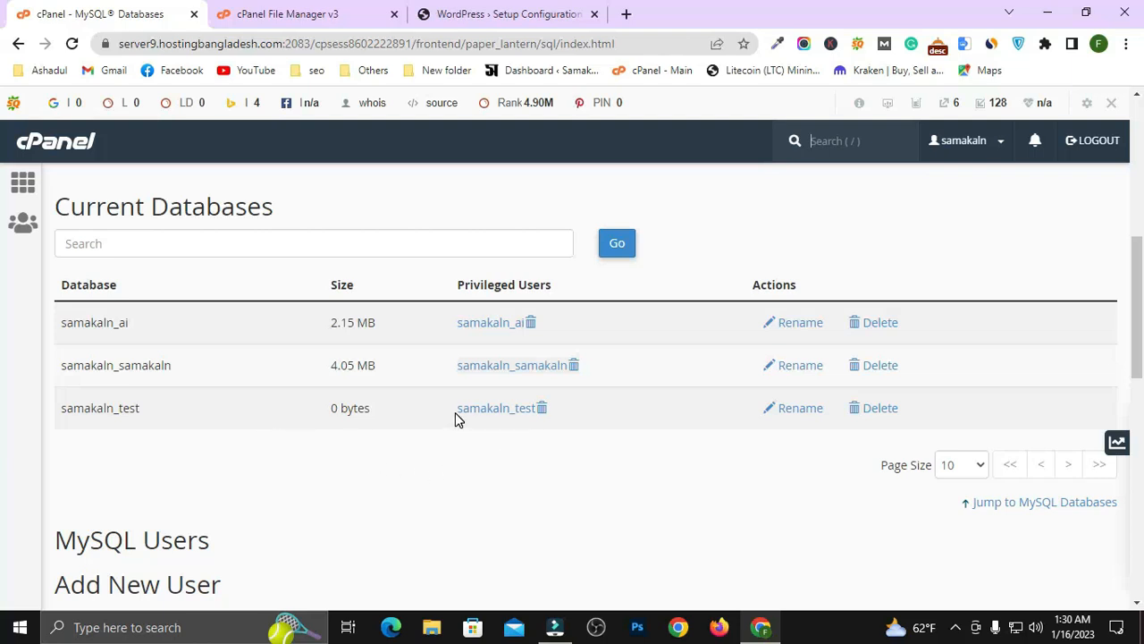
pyautogui.moveTo(456, 408); pyautogui.dragTo(537, 415)
pyautogui.hotkey('ctrl', 'c')
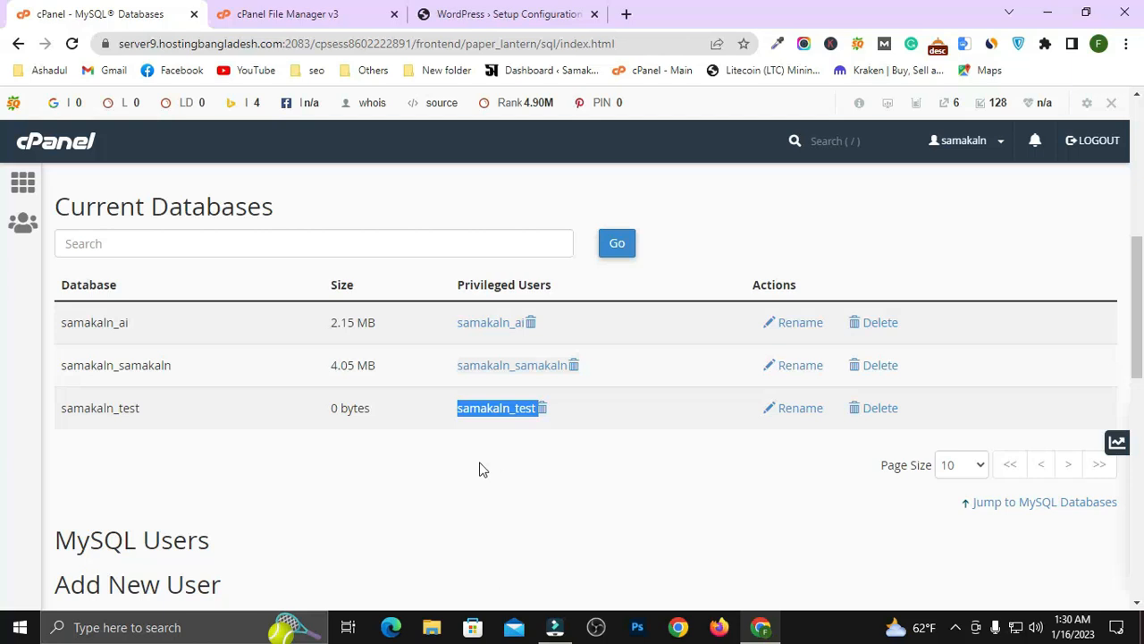
pyautogui.click(503, 15)
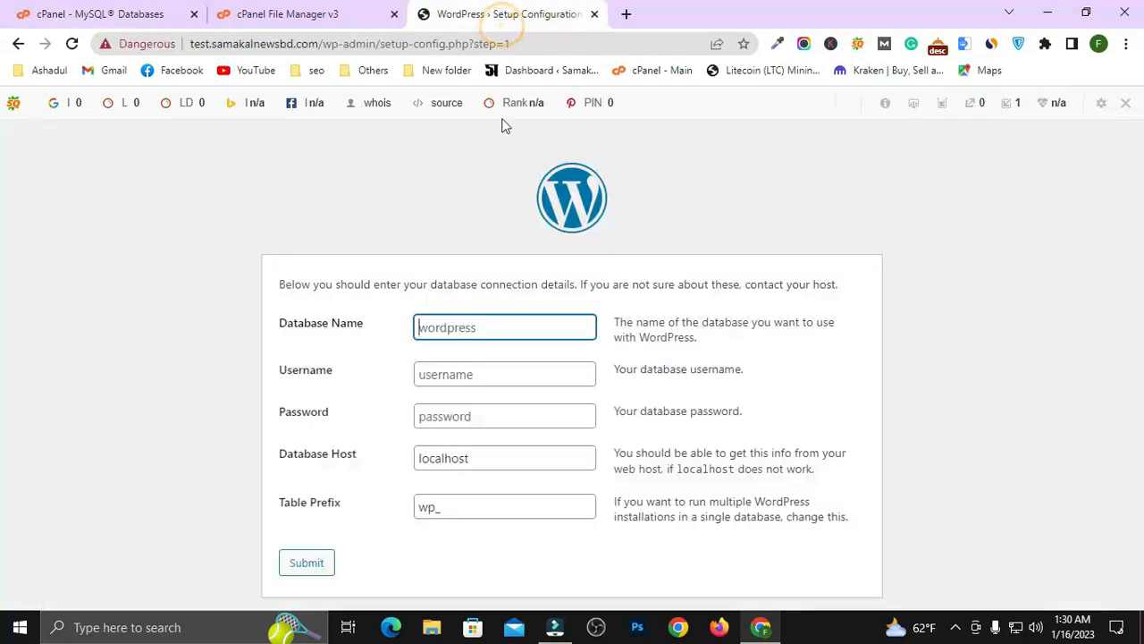
pyautogui.click(466, 340)
pyautogui.hotkey('ctrl', 'v')
# Copy samakaln_test from the Current Users list in MySQL Databases into the WordPress setup's Username field.
pyautogui.click(436, 375)
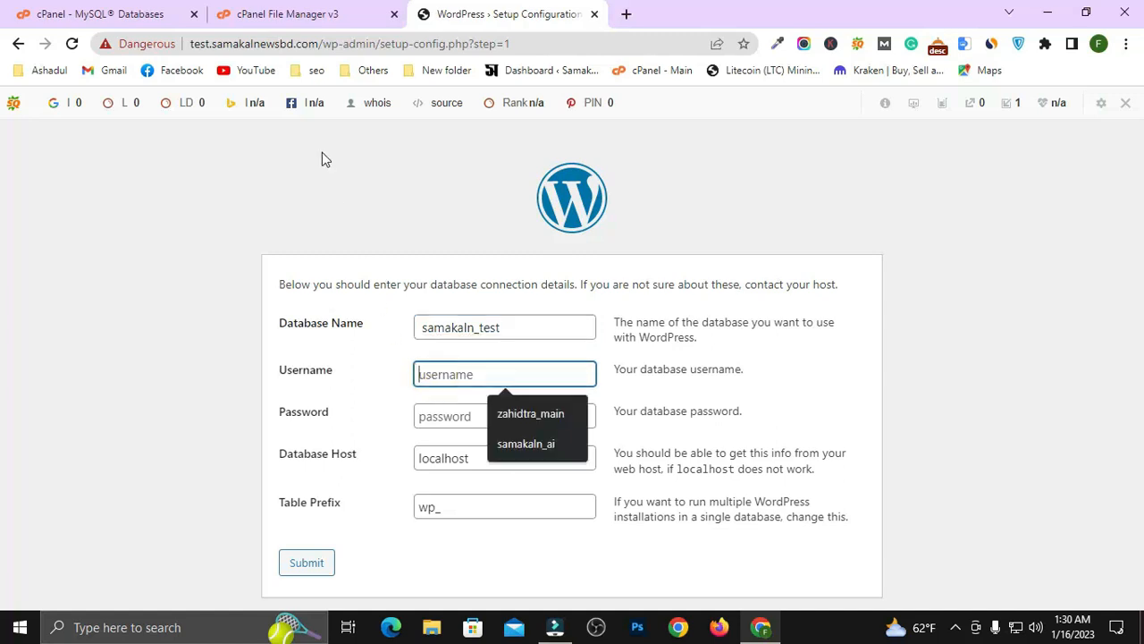
pyautogui.click(99, 14)
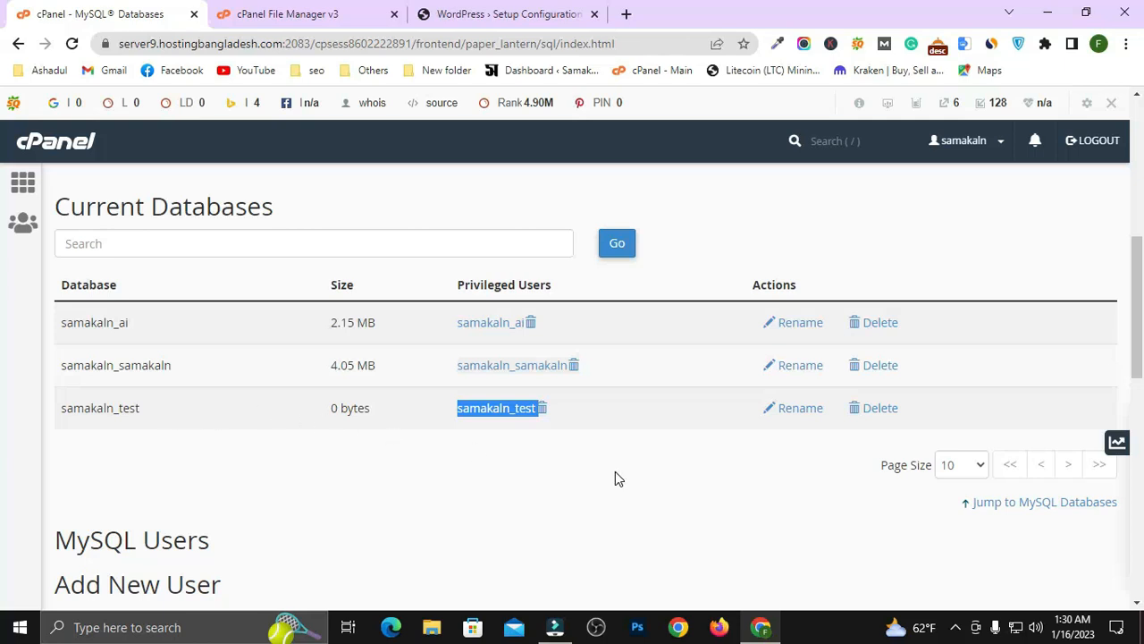
pyautogui.scroll(-5, 610, 473)
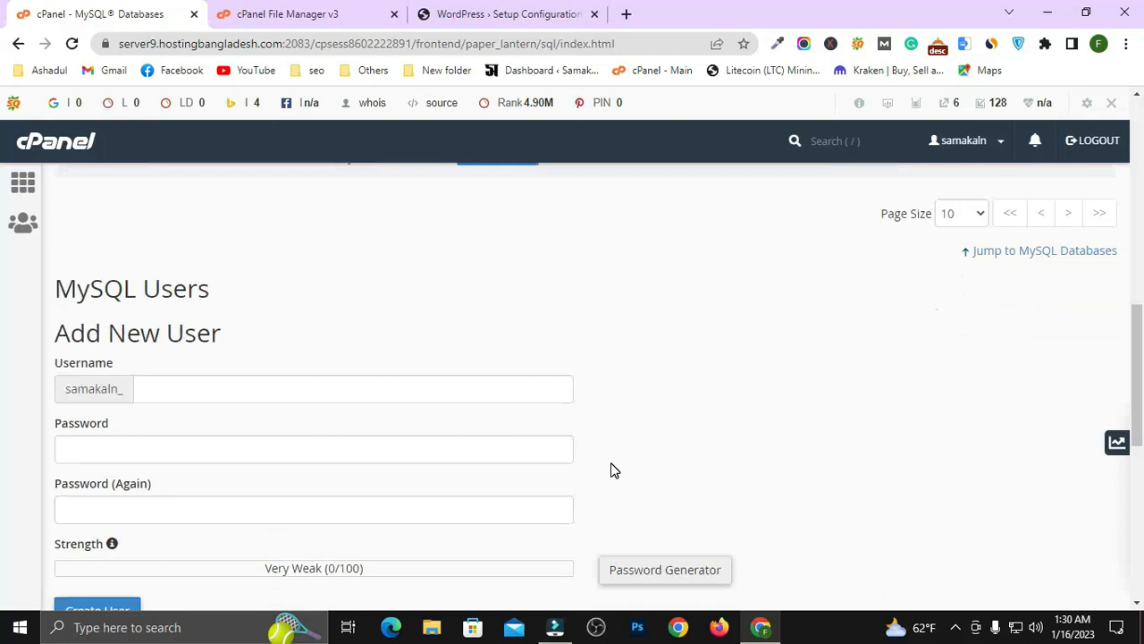
pyautogui.scroll(-3, 612, 467)
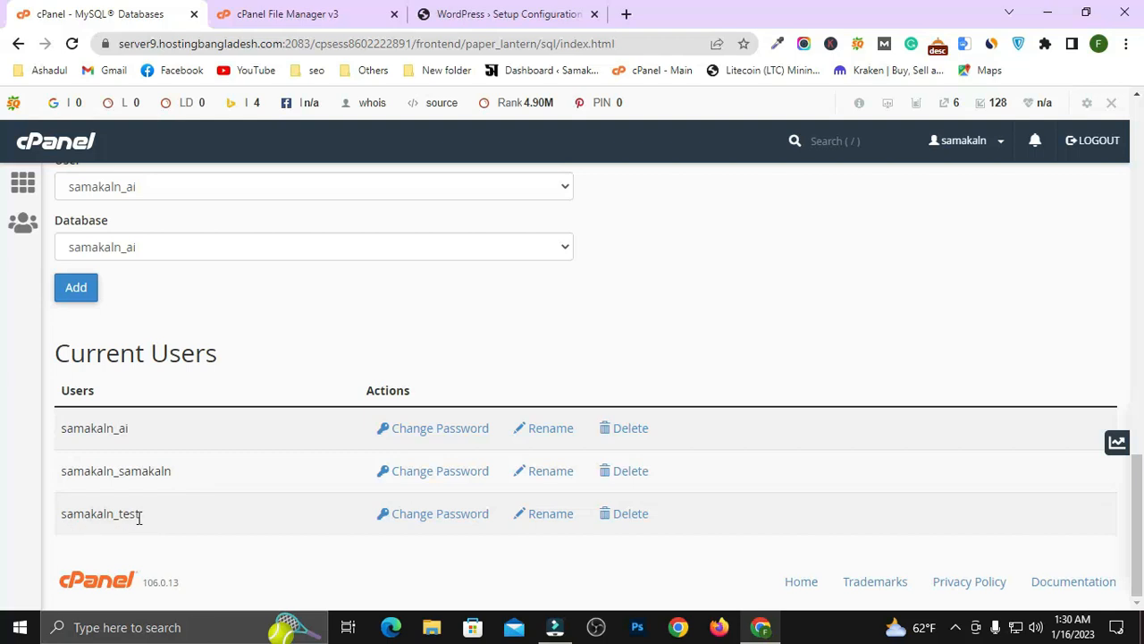
pyautogui.moveTo(141, 515); pyautogui.dragTo(65, 514)
pyautogui.hotkey('ctrl', 'c')
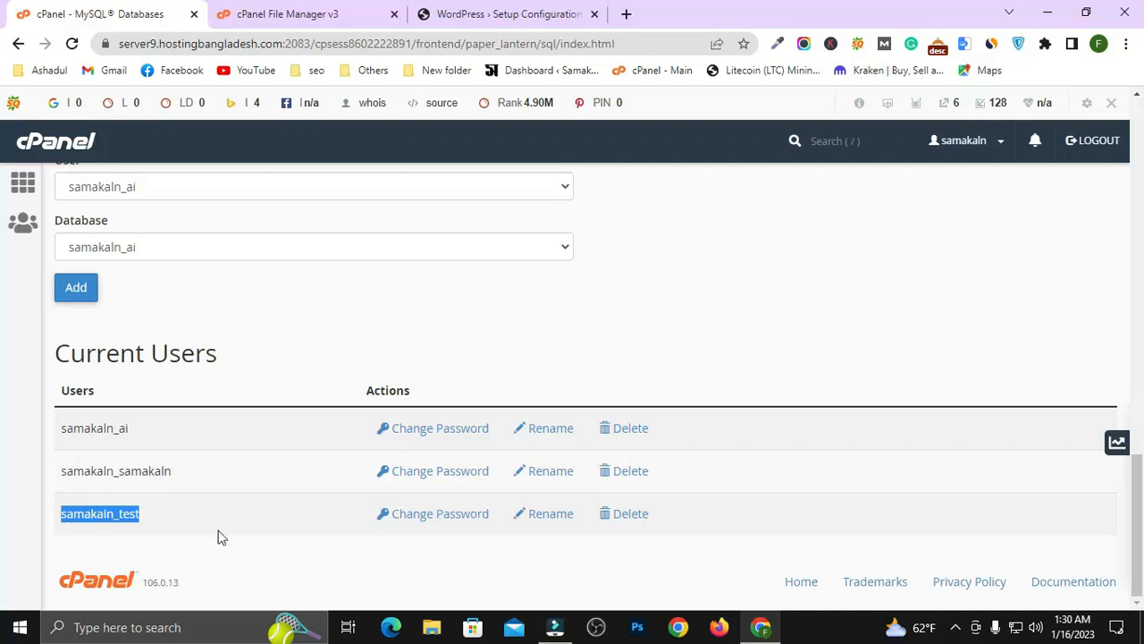
pyautogui.click(466, 15)
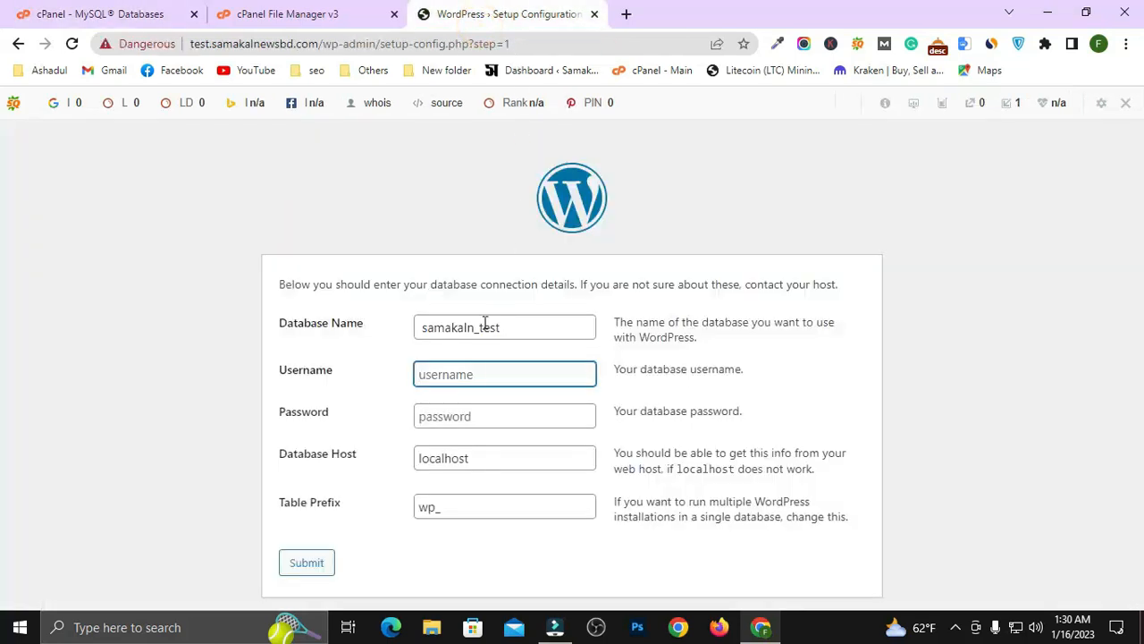
pyautogui.hotkey('ctrl', 'v')
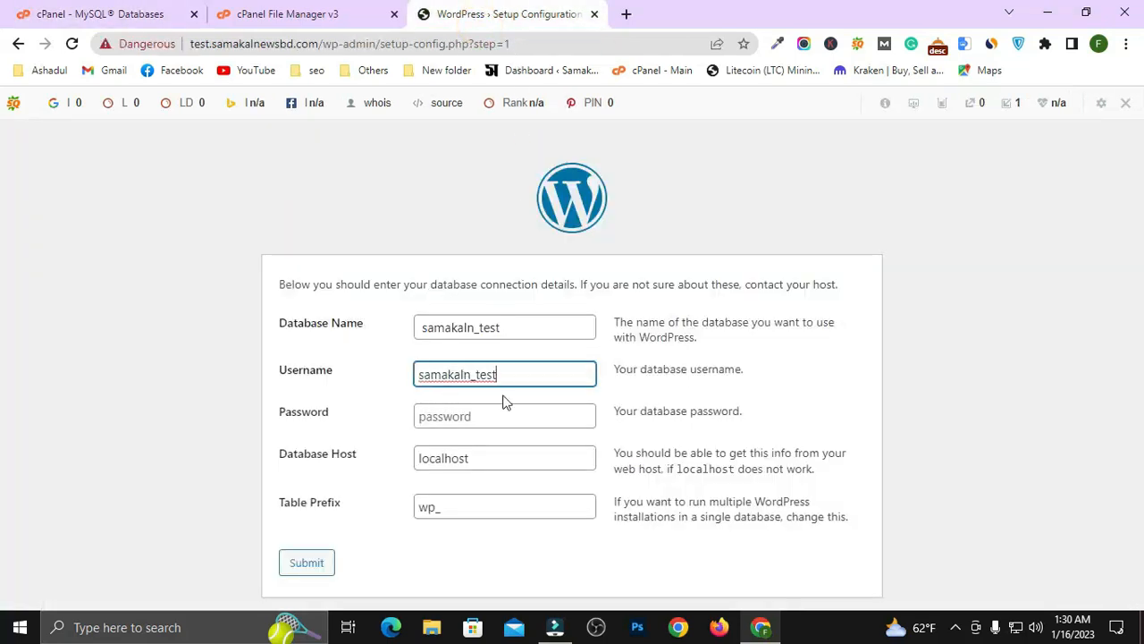
# Enter the database password, submit the connection details and run the WordPress installation.
pyautogui.click(430, 416)
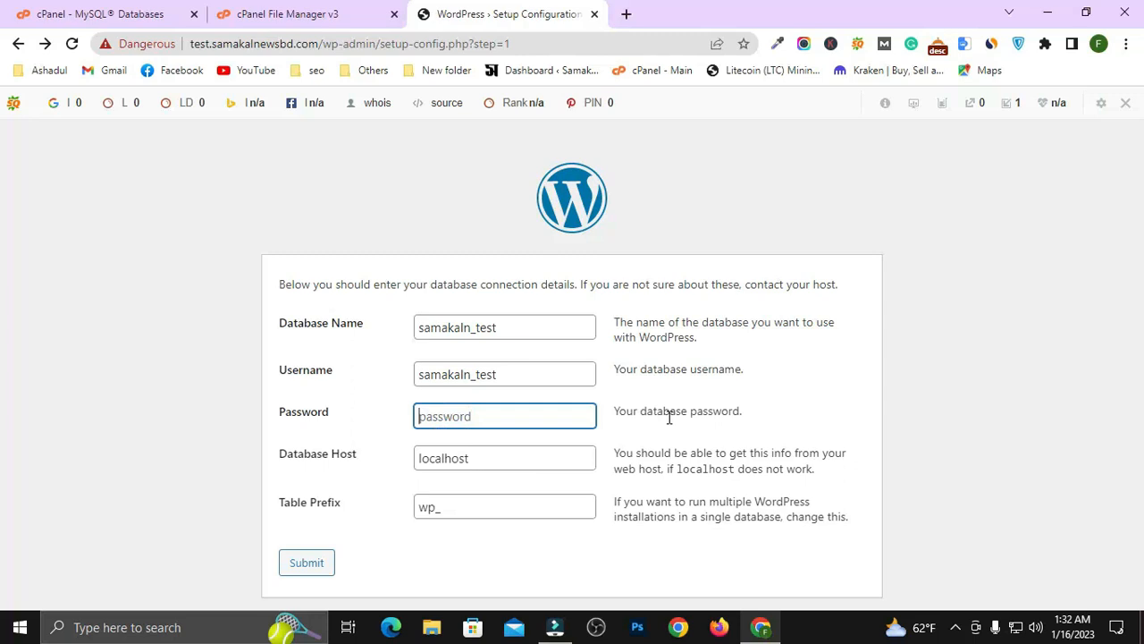
pyautogui.click(305, 564)
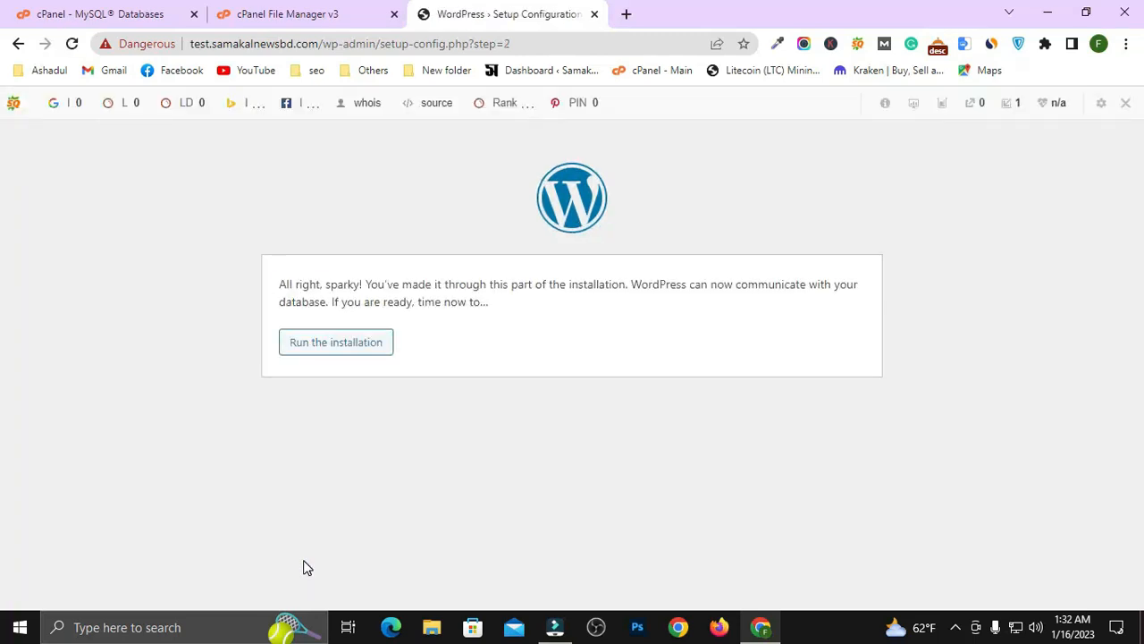
pyautogui.click(341, 349)
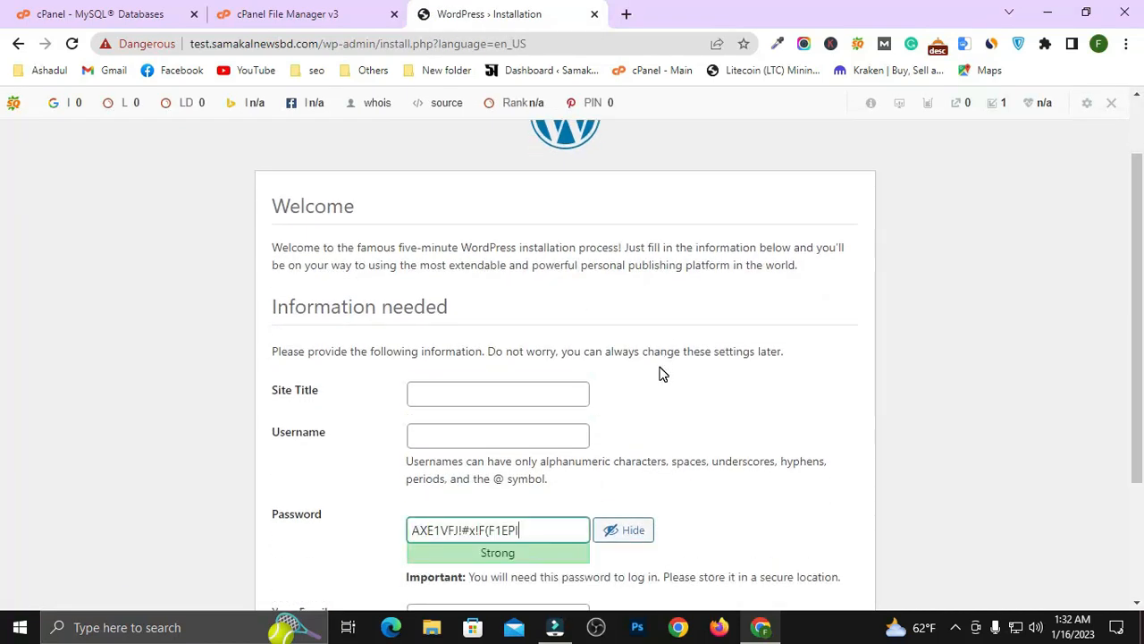
# Set the site title to Test Blog and the WordPress username to Test.
pyautogui.click(430, 394)
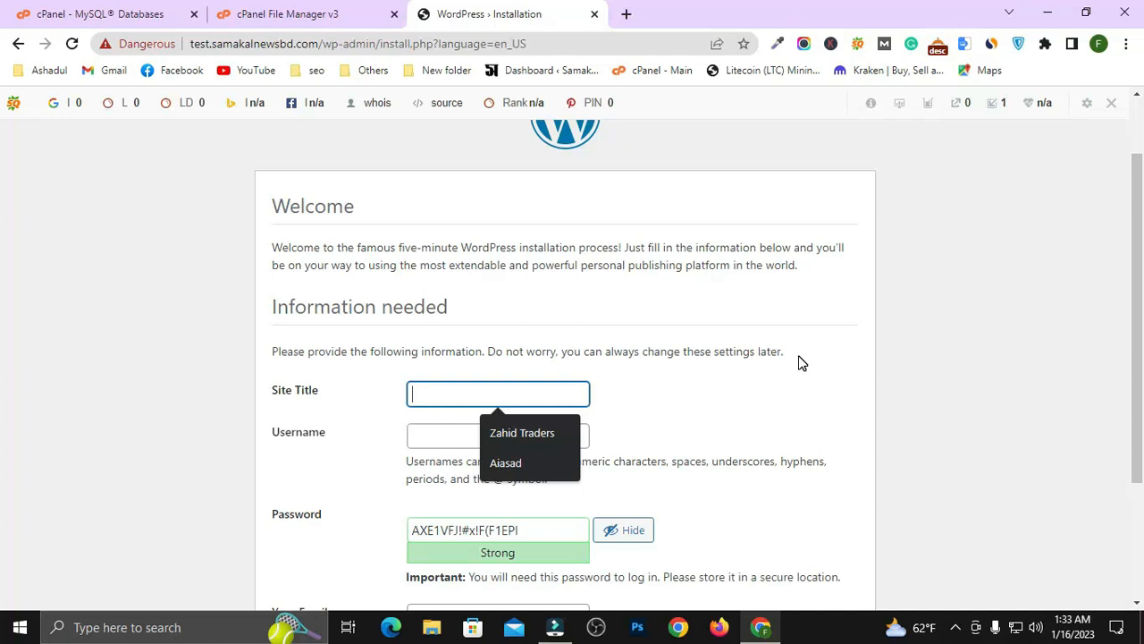
pyautogui.write('test')
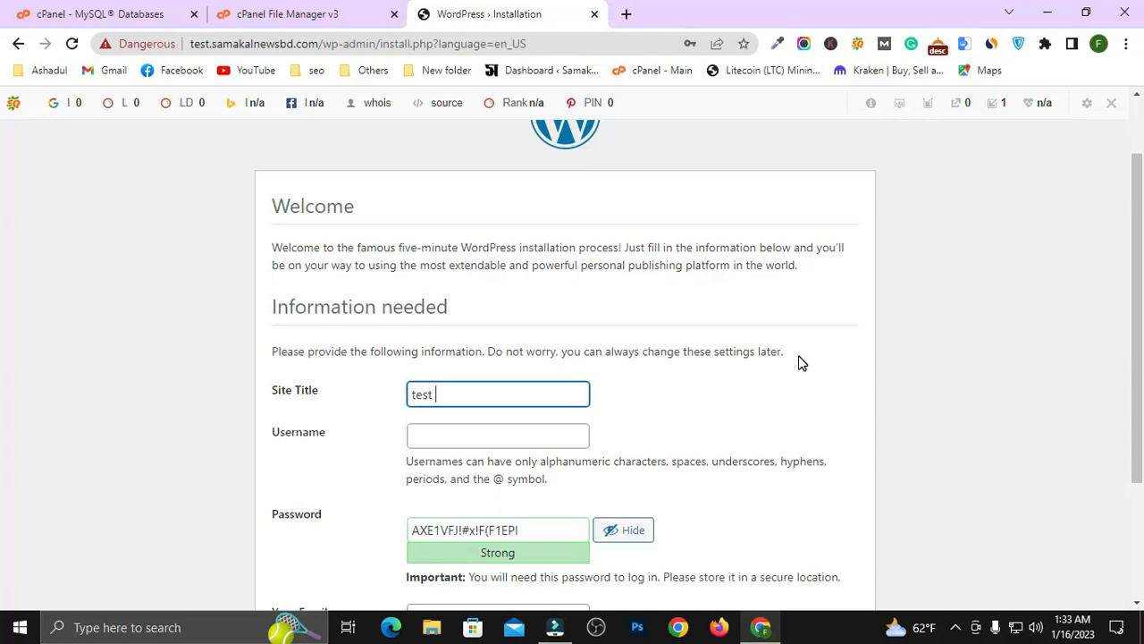
pyautogui.press('BackSpace')
pyautogui.press('BackSpace')
pyautogui.press('BackSpace')
pyautogui.press('BackSpace')
pyautogui.press('BackSpace')
pyautogui.write('Test Blog')
pyautogui.click(451, 434)
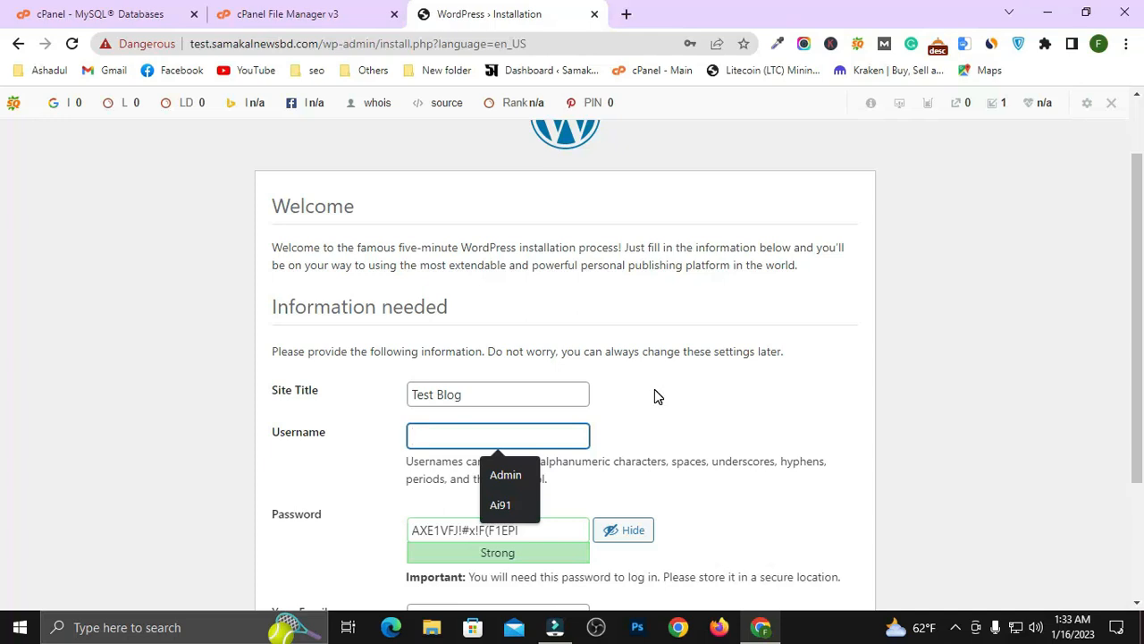
pyautogui.write('Test')
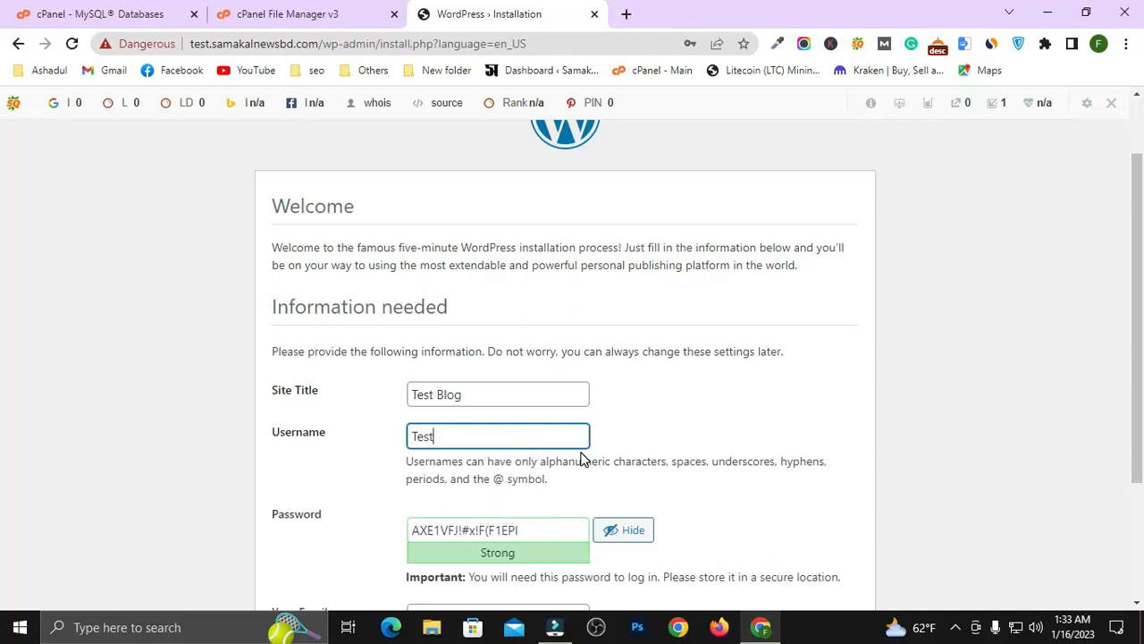
# Clear the automatically generated password from the WordPress account's Password field.
pyautogui.scroll(-2, 581, 456)
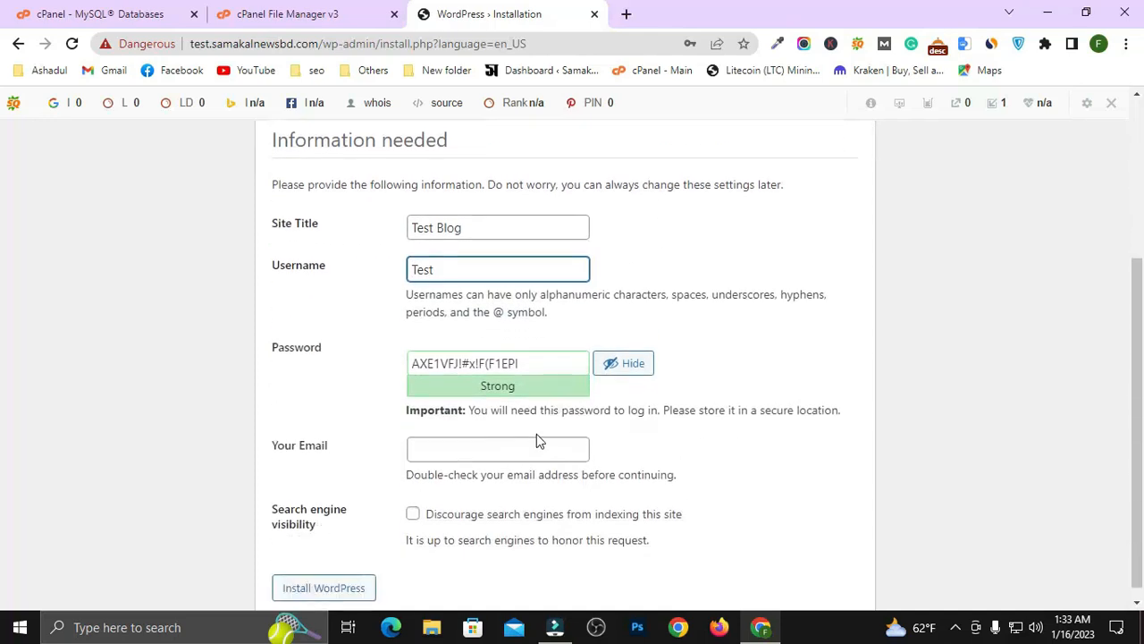
pyautogui.click(532, 363)
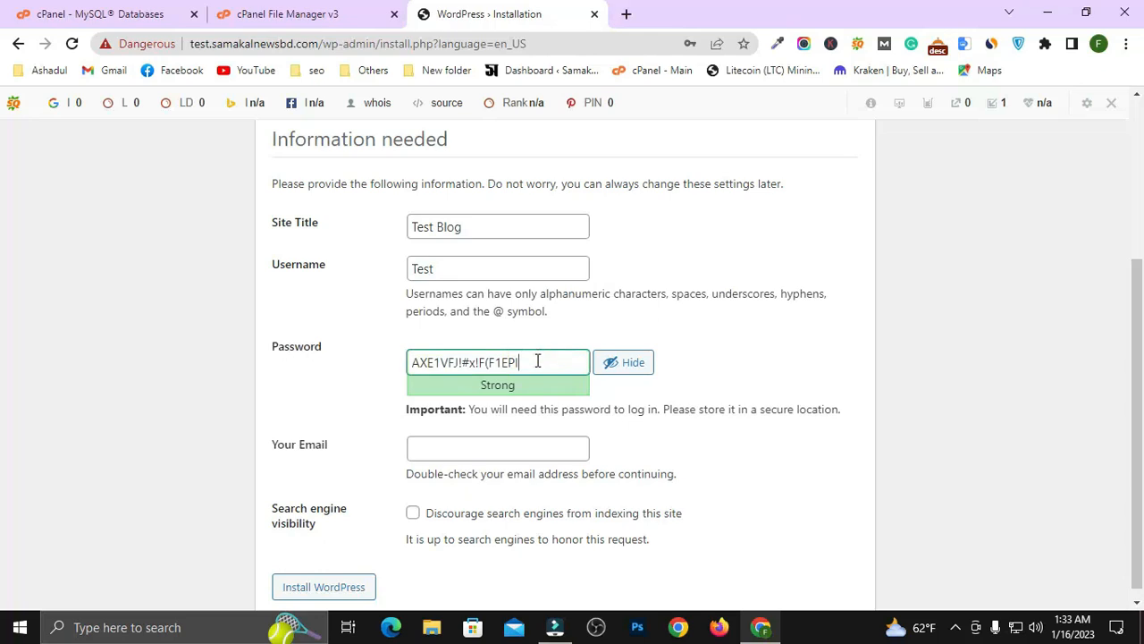
pyautogui.press('BackSpace')
pyautogui.press('BackSpace')
pyautogui.press('BackSpace')
pyautogui.press('BackSpace')
pyautogui.press('BackSpace')
pyautogui.press('BackSpace')
pyautogui.press('BackSpace')
pyautogui.press('BackSpace')
pyautogui.press('BackSpace')
pyautogui.press('BackSpace')
pyautogui.press('BackSpace')
pyautogui.press('BackSpace')
pyautogui.press('BackSpace')
pyautogui.press('BackSpace')
pyautogui.press('BackSpace')
pyautogui.press('BackSpace')
pyautogui.press('BackSpace')
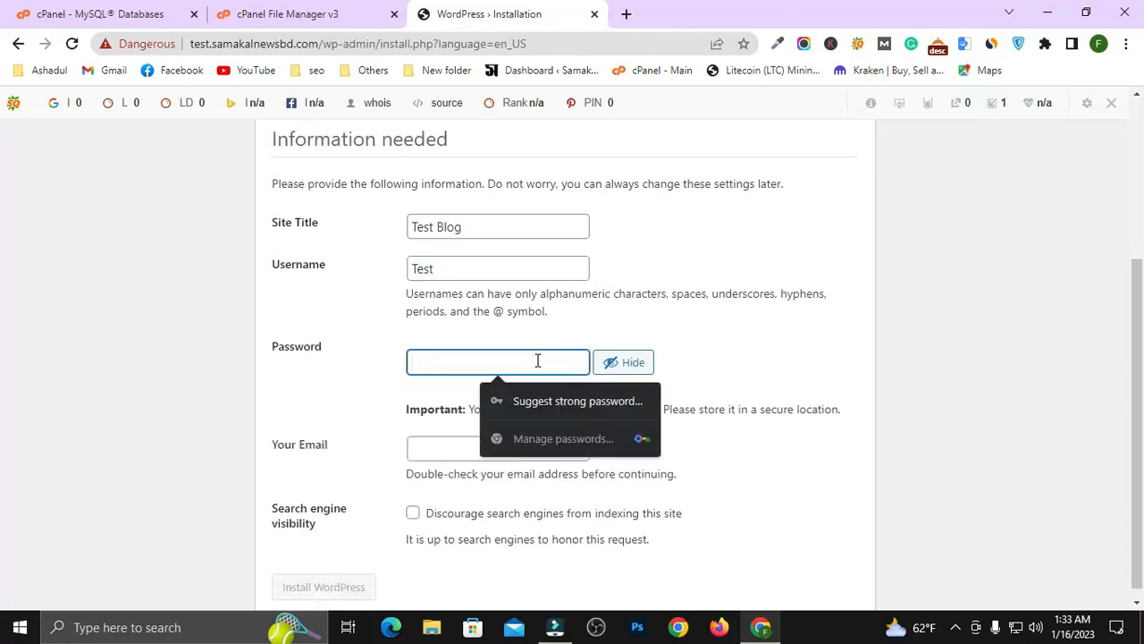
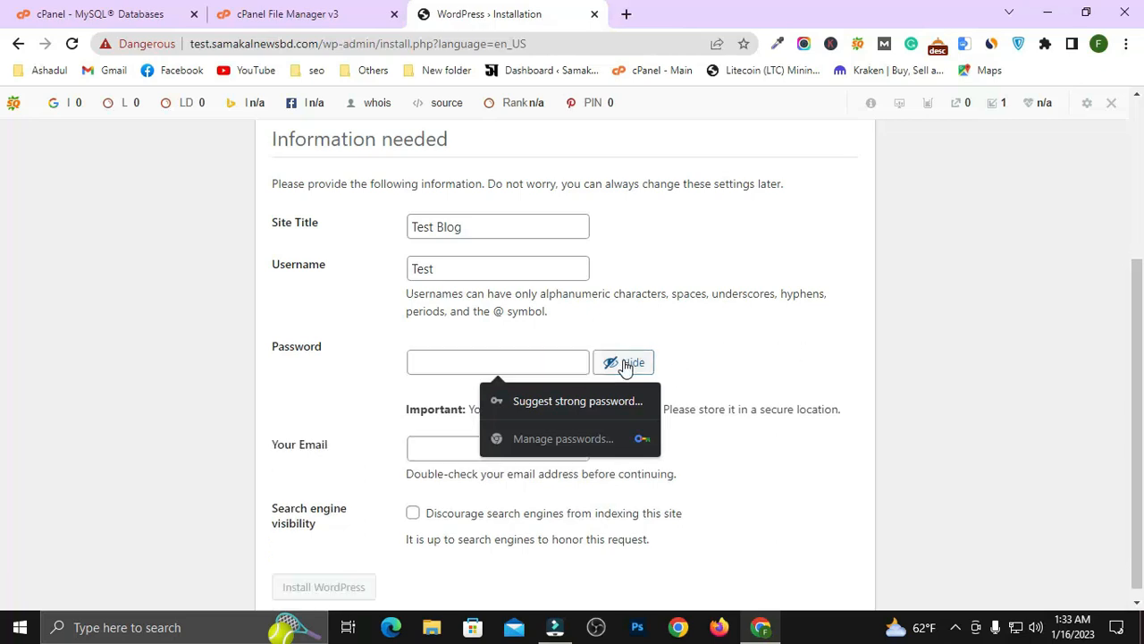
# Hide the password characters and enter the WordPress account password in the Password field.
pyautogui.click(624, 363)
pyautogui.click(453, 360)
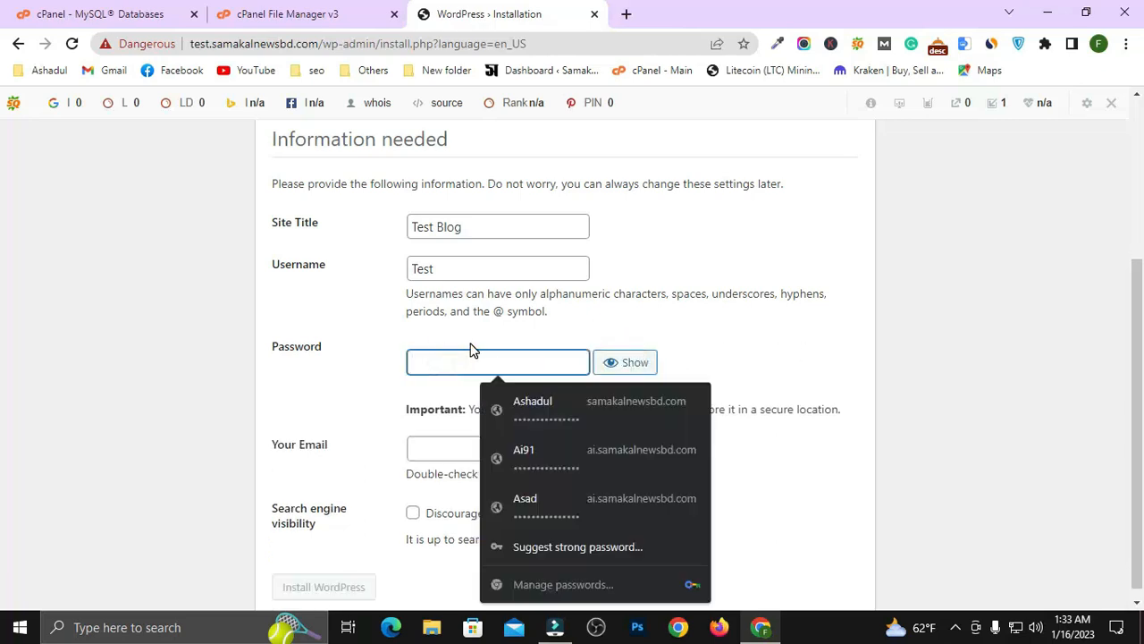
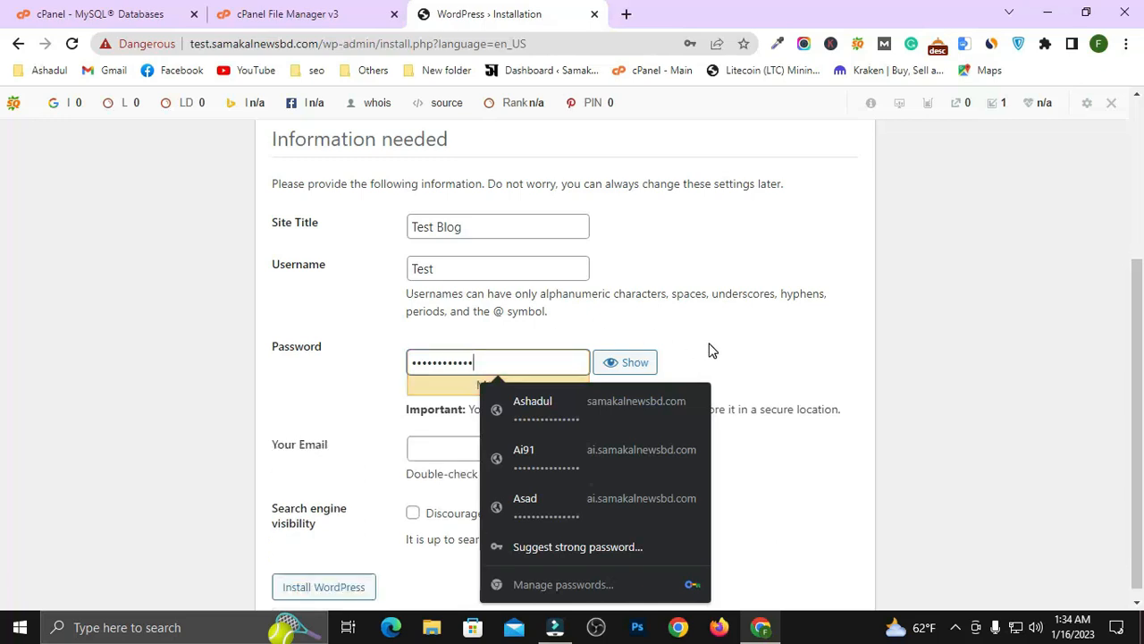
# Check the entered WordPress account password in plain text, hide it again and replace it with a stronger one in the Password field.
pyautogui.click(627, 362)
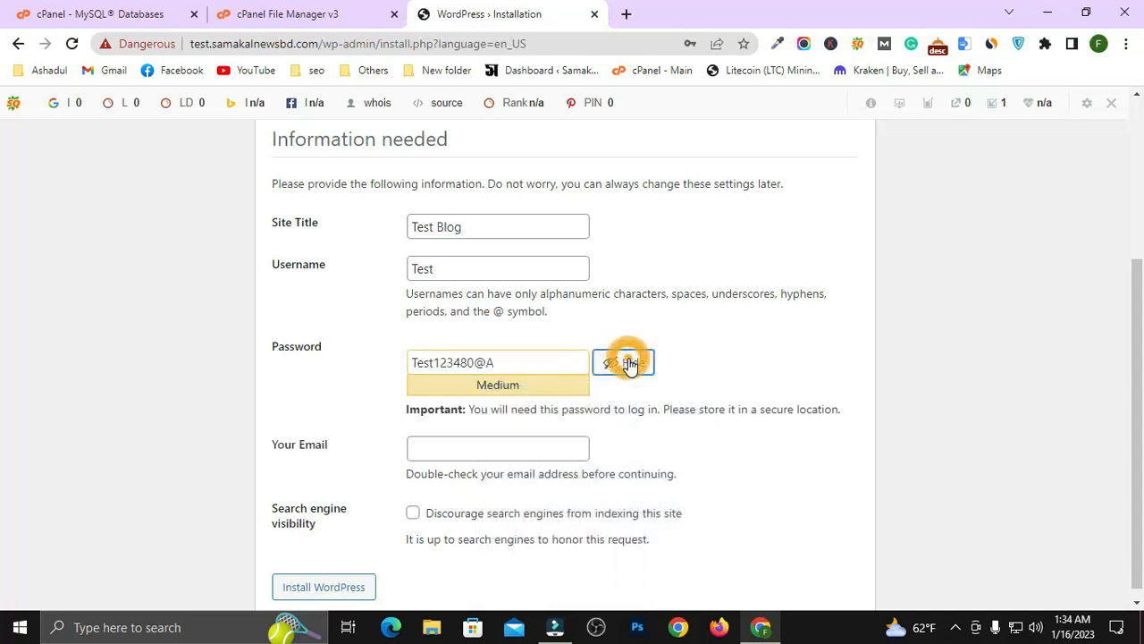
pyautogui.click(630, 364)
pyautogui.click(493, 362)
pyautogui.hotkey('ctrl', 'a')
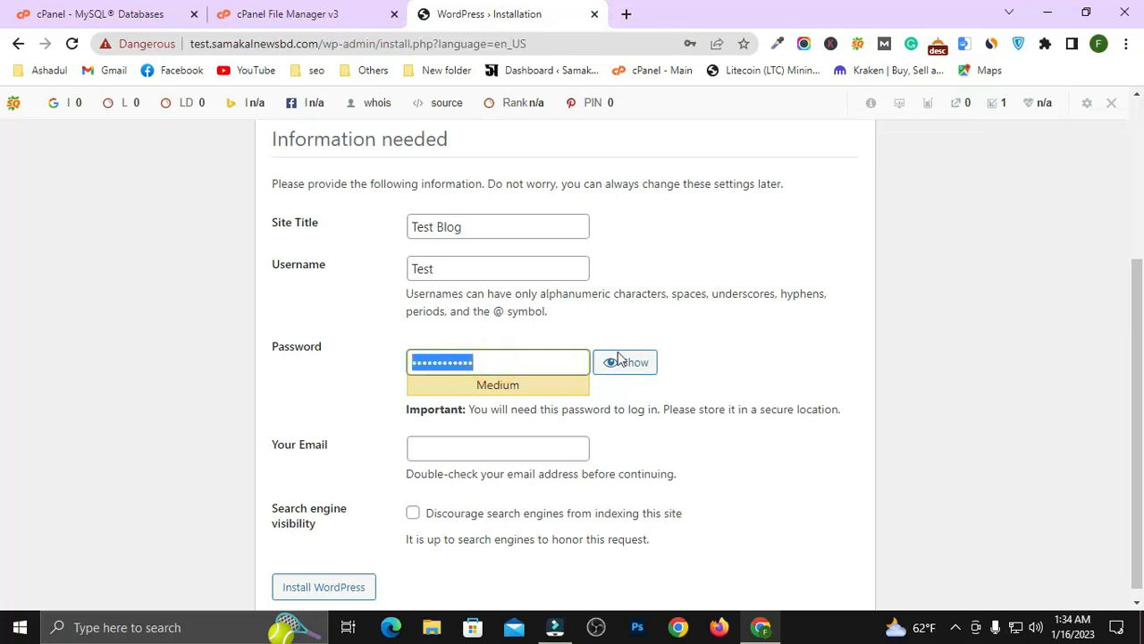
pyautogui.write('••')
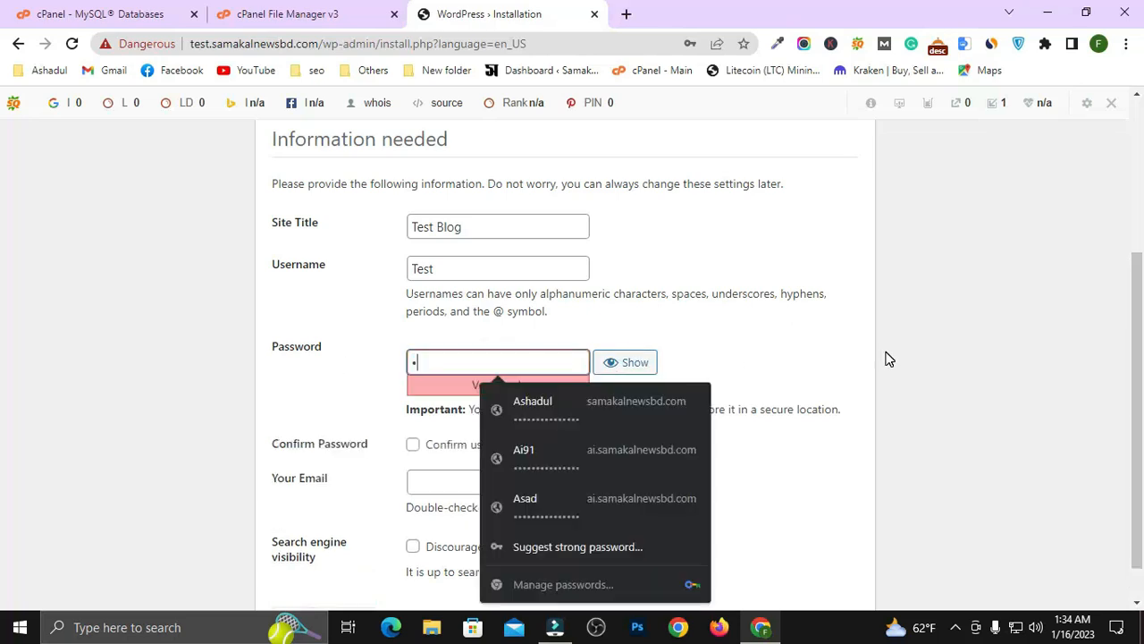
pyautogui.write('••••••••••')
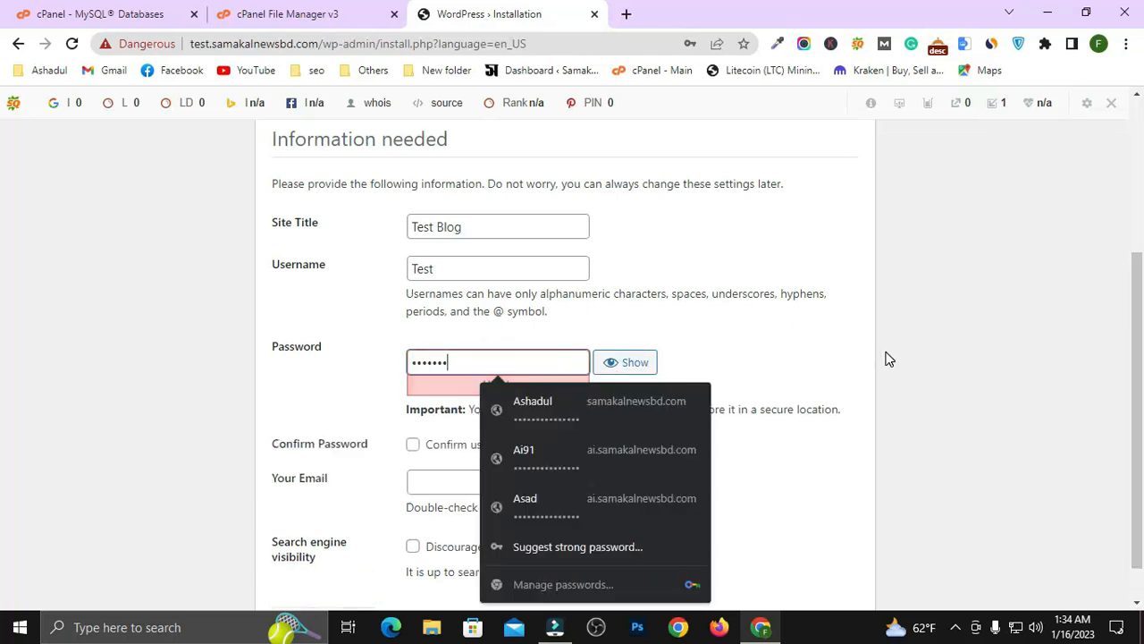
pyautogui.write('•••')
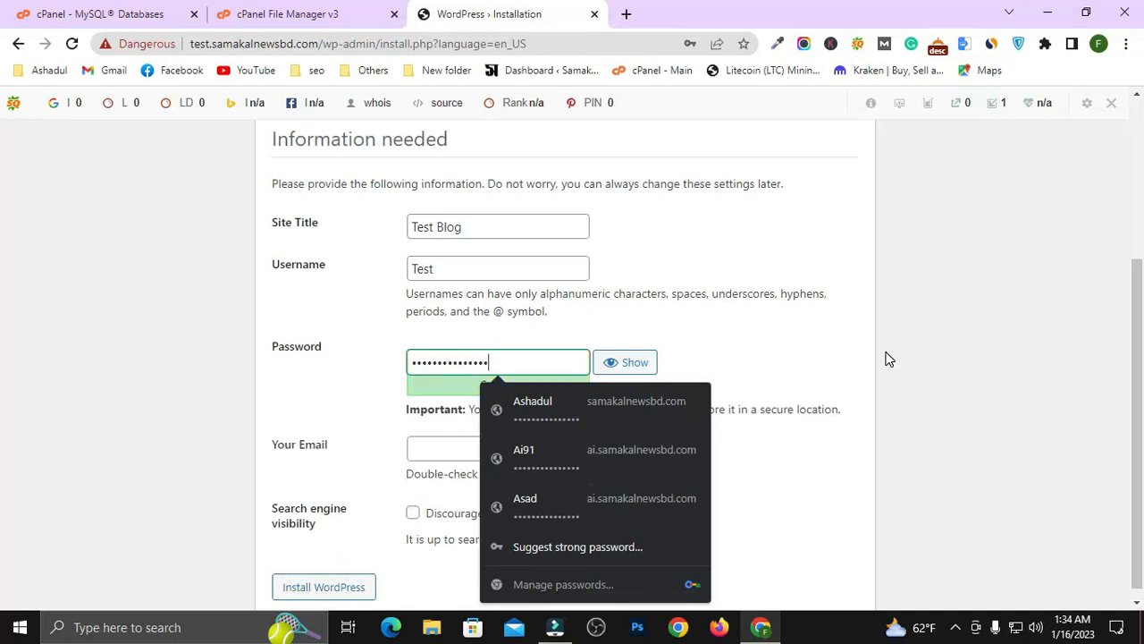
pyautogui.click(856, 446)
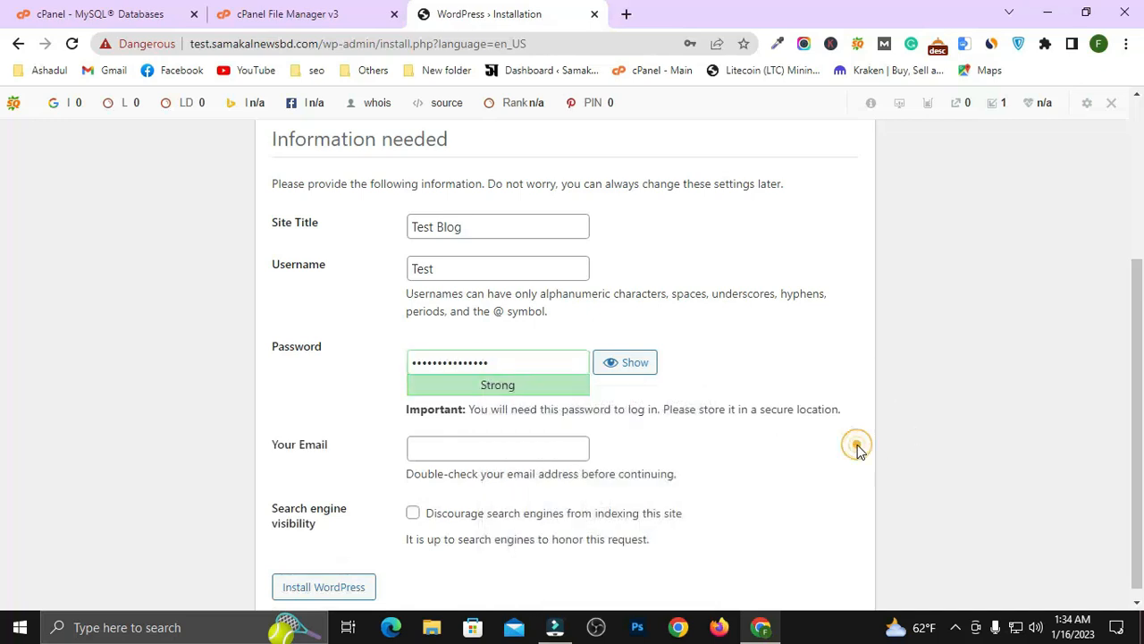
# Fill in the admin's email address from the saved suggestions and install WordPress.
pyautogui.click(458, 449)
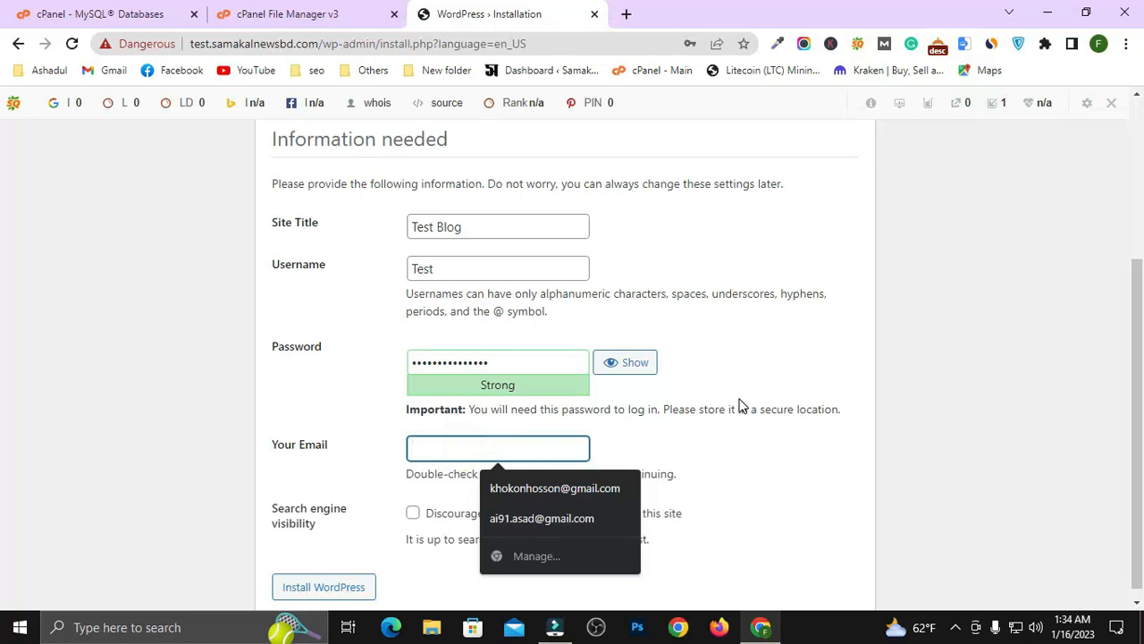
pyautogui.click(563, 522)
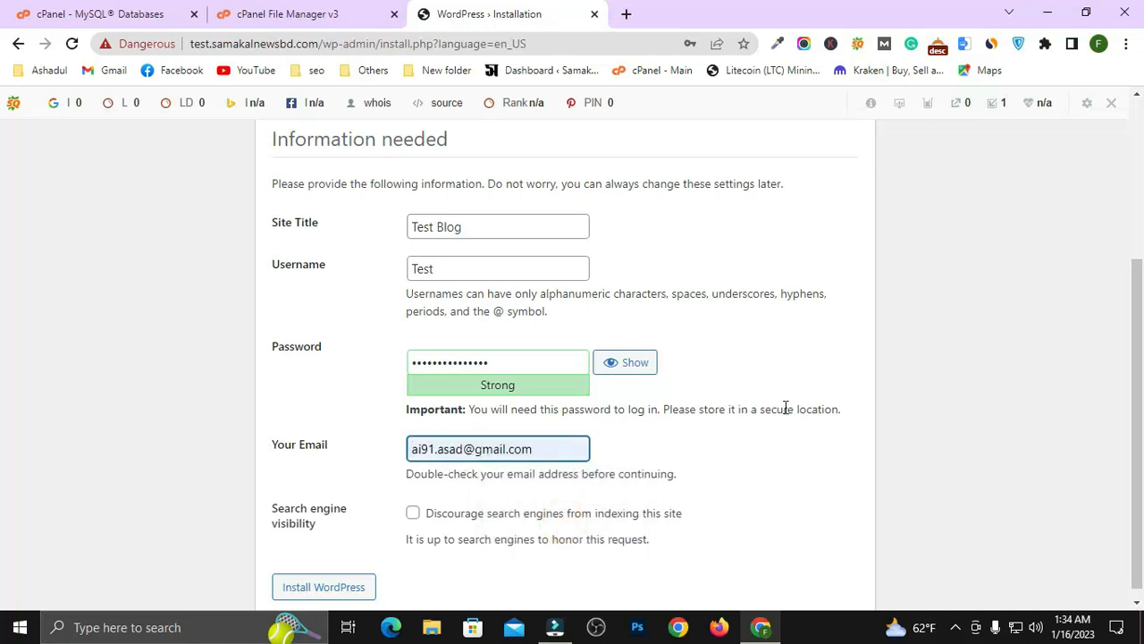
pyautogui.scroll(-1, 784, 409)
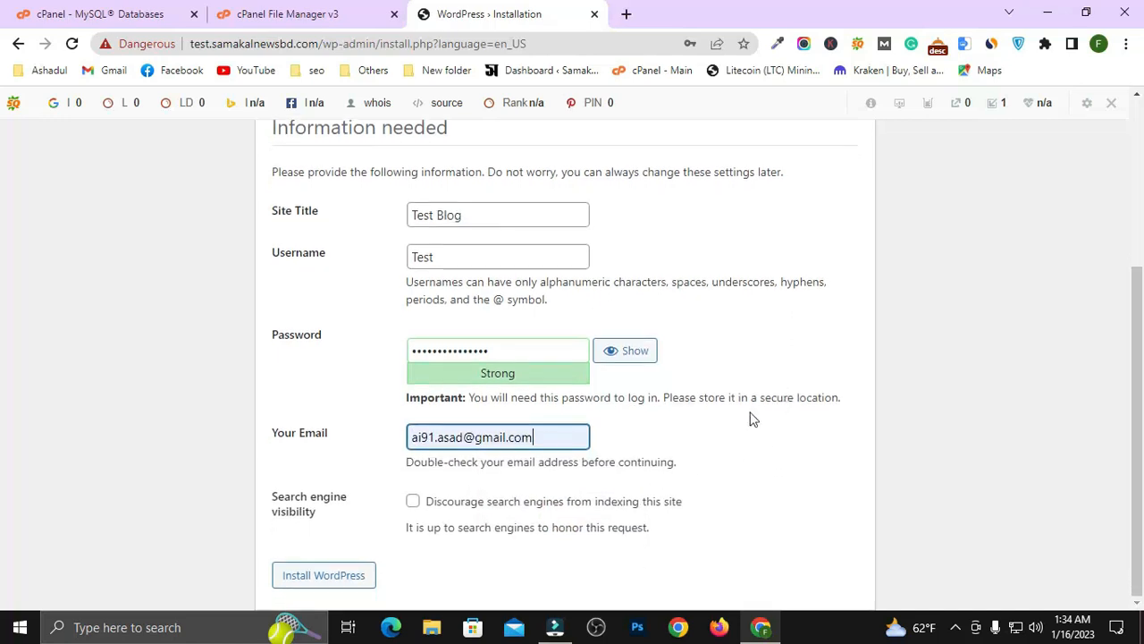
pyautogui.click(330, 580)
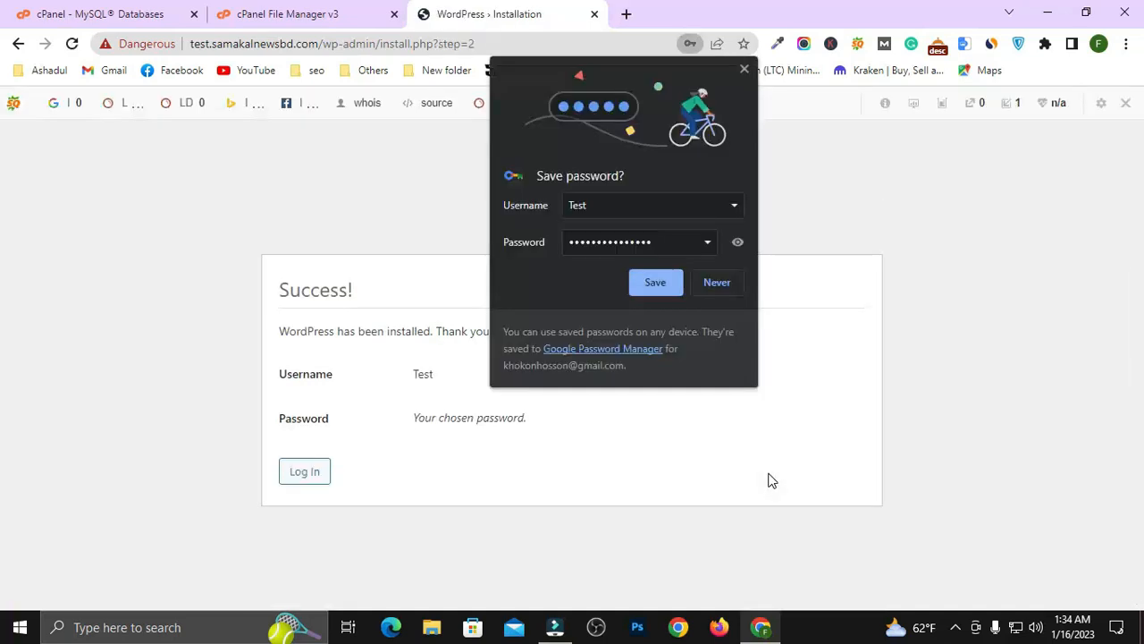
# Save the account credentials in the browser and log in to the Test Blog site as Test with the prefilled credentials.
pyautogui.click(662, 286)
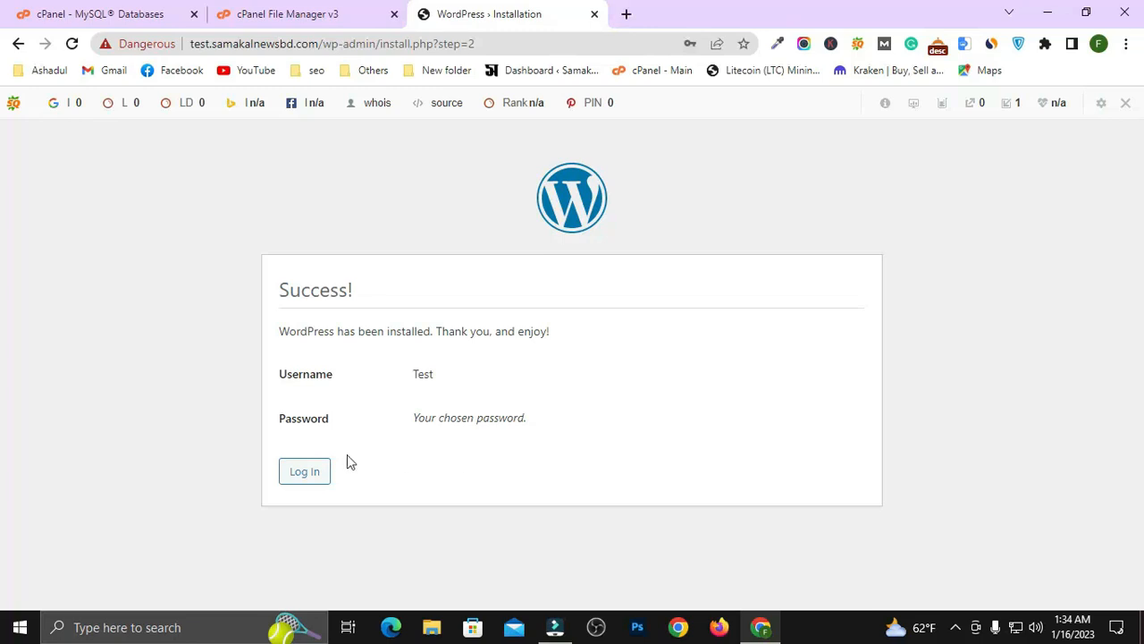
pyautogui.click(304, 471)
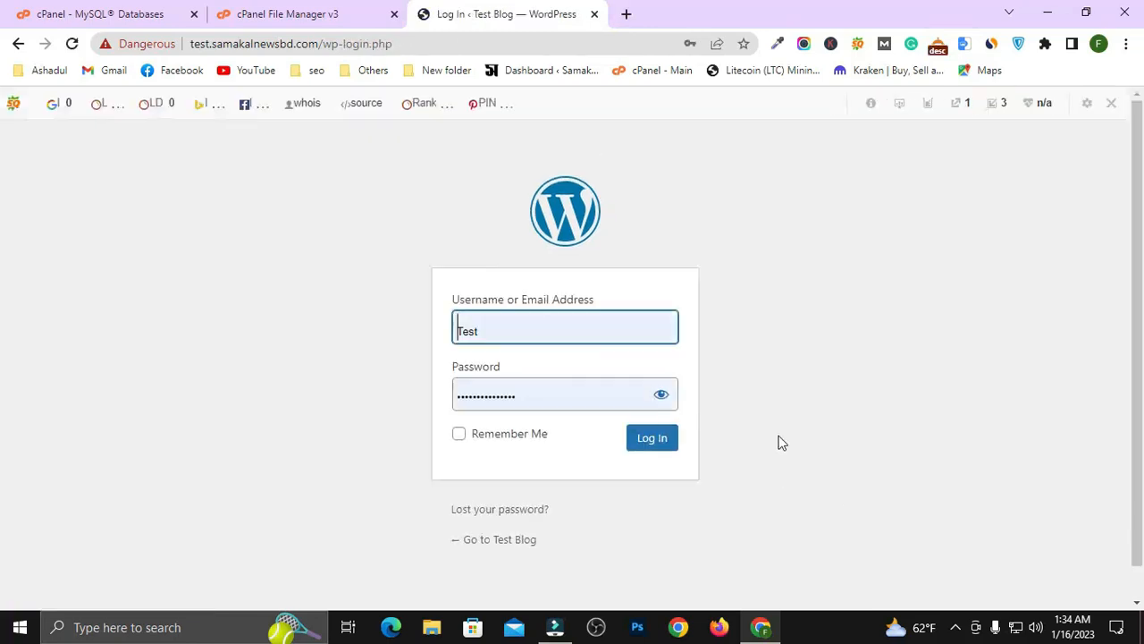
pyautogui.click(661, 441)
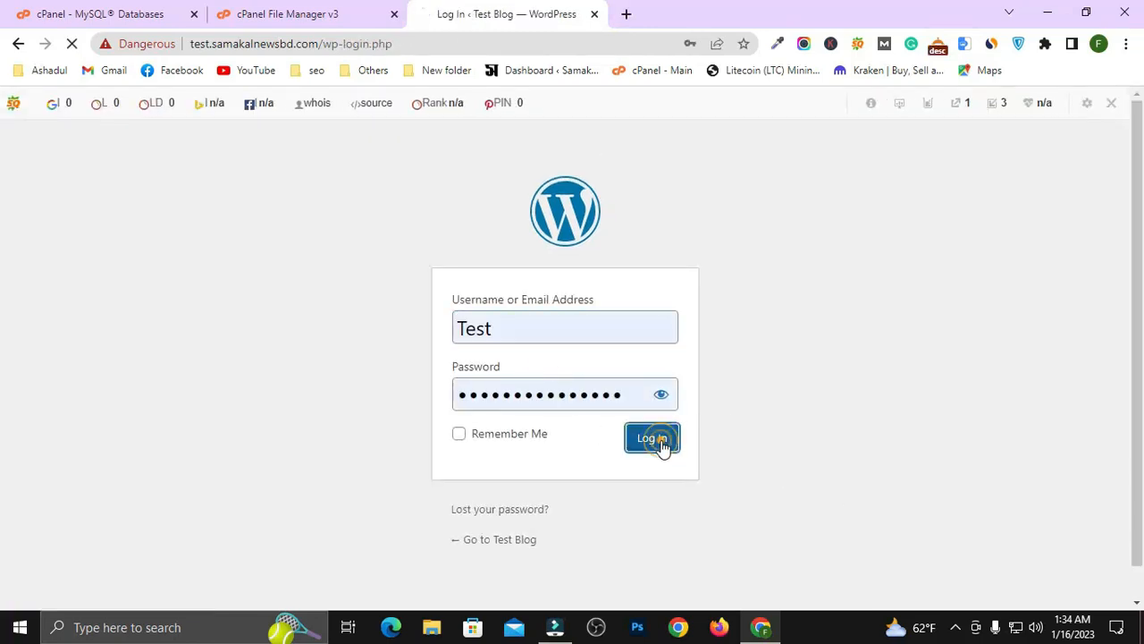